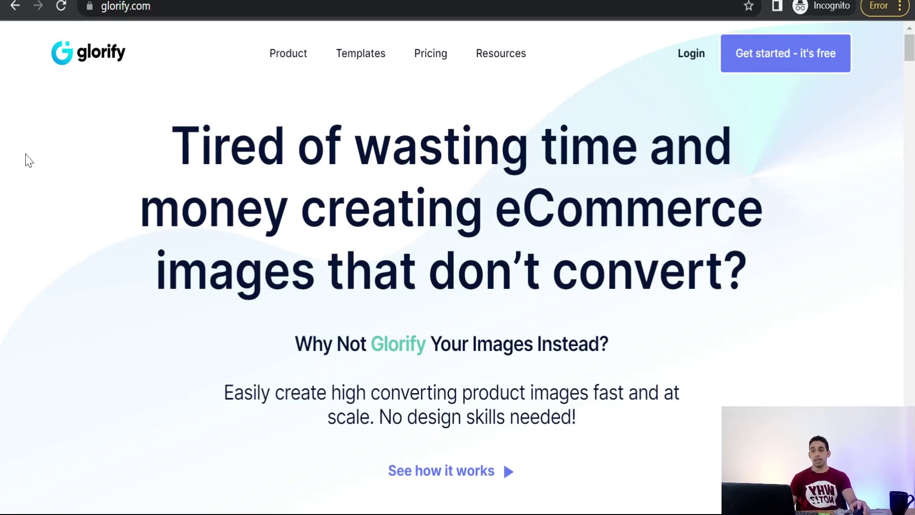
Step: Go to Pricing and choose Register for Free under the Free Forever plan
click(429, 52)
scroll(53, 272, down, 3)
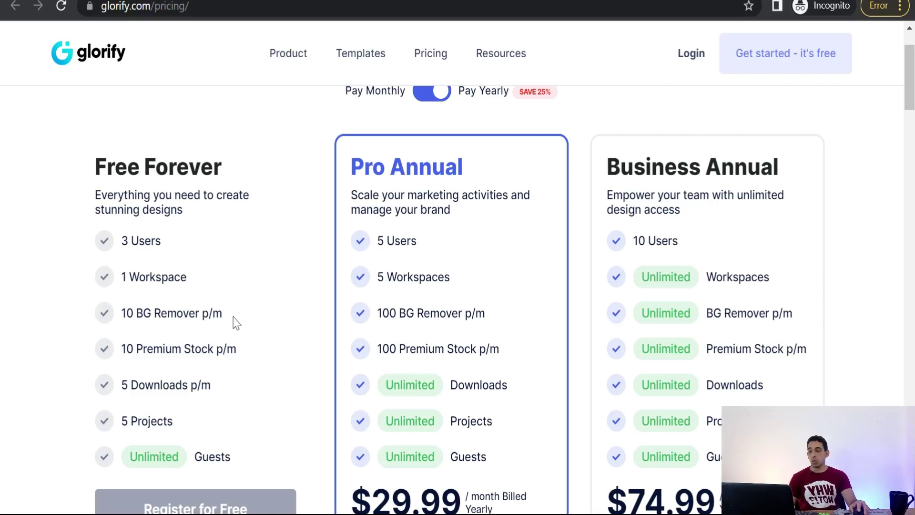
scroll(160, 443, down, 2)
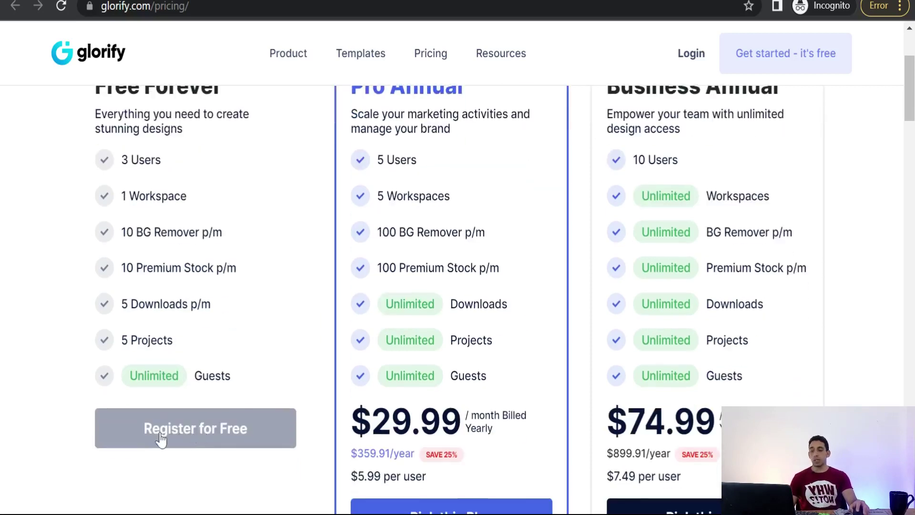
click(182, 436)
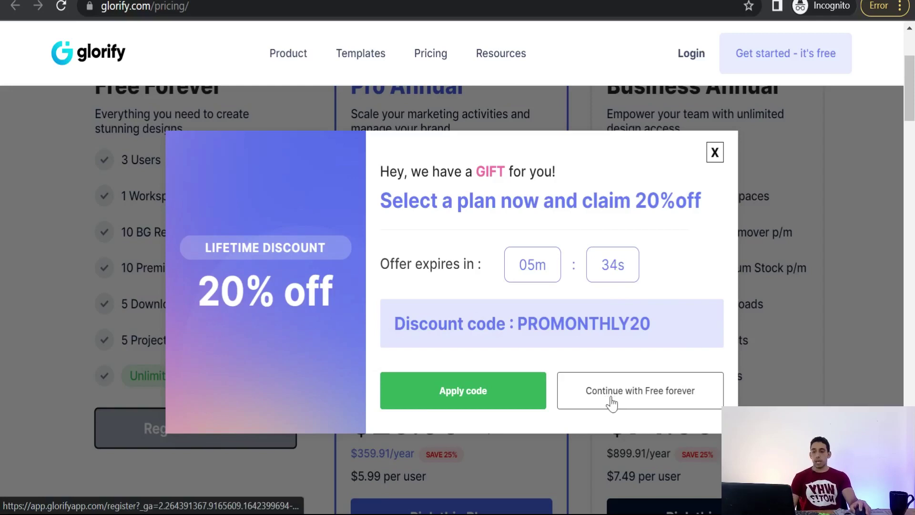
Step: Decline the discount, copy the temporary inbox address, and start filling the registration form
click(648, 404)
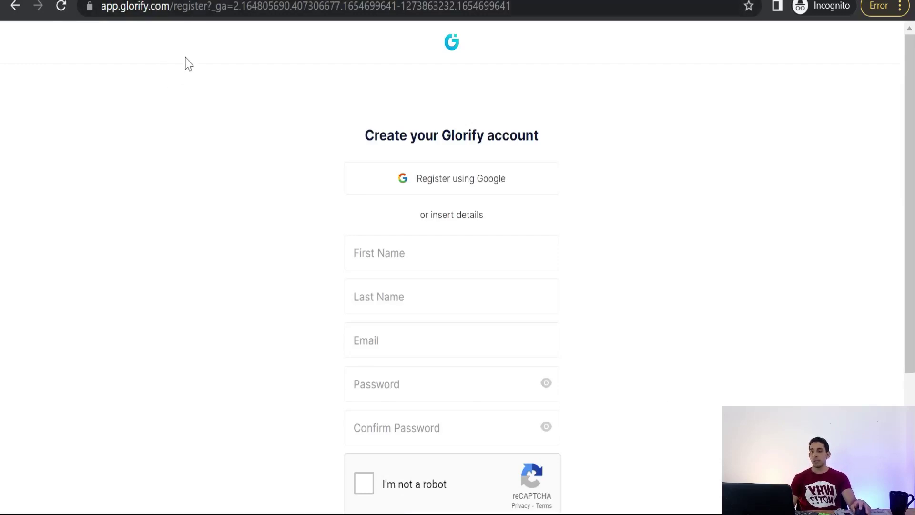
key(ctrl+Tab)
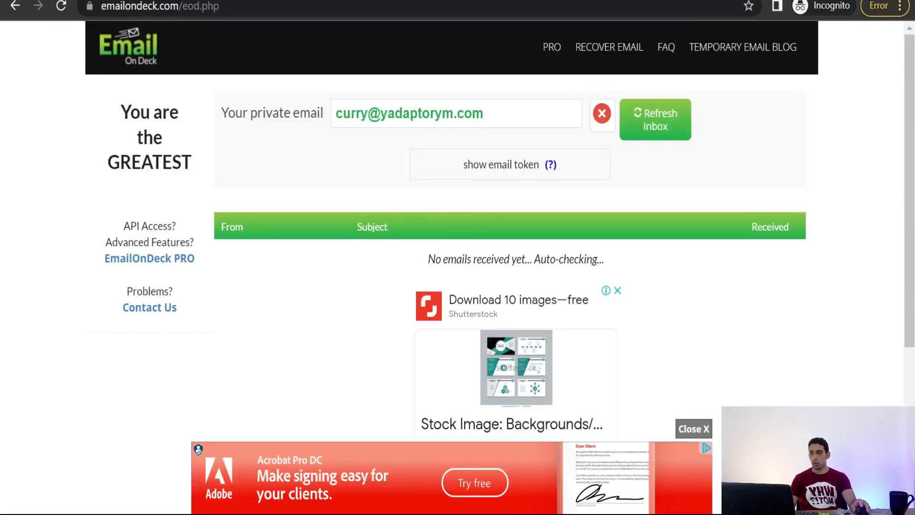
click(377, 114)
right_click(377, 114)
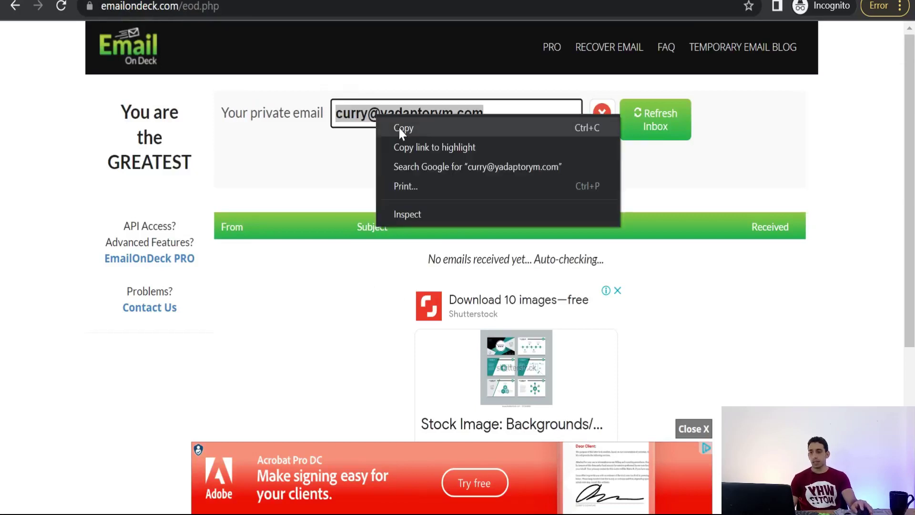
click(398, 128)
key(ctrl+Tab)
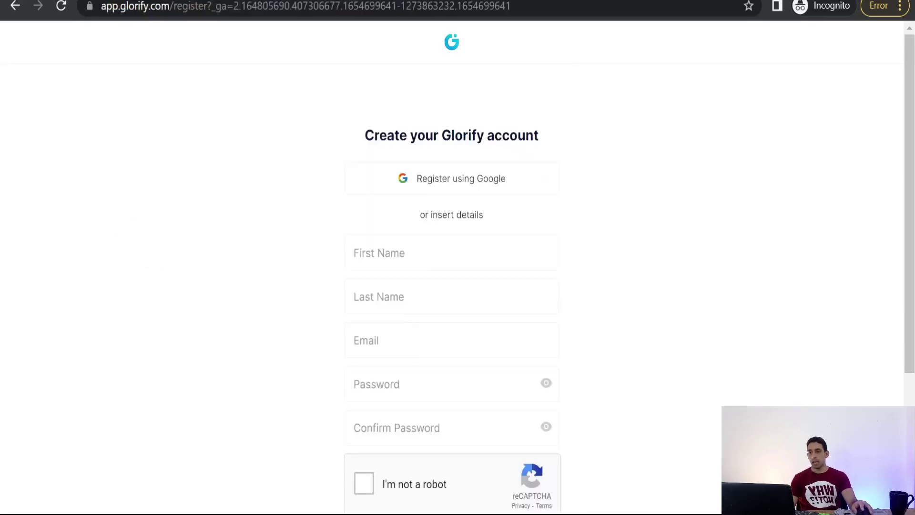
text(nomi)
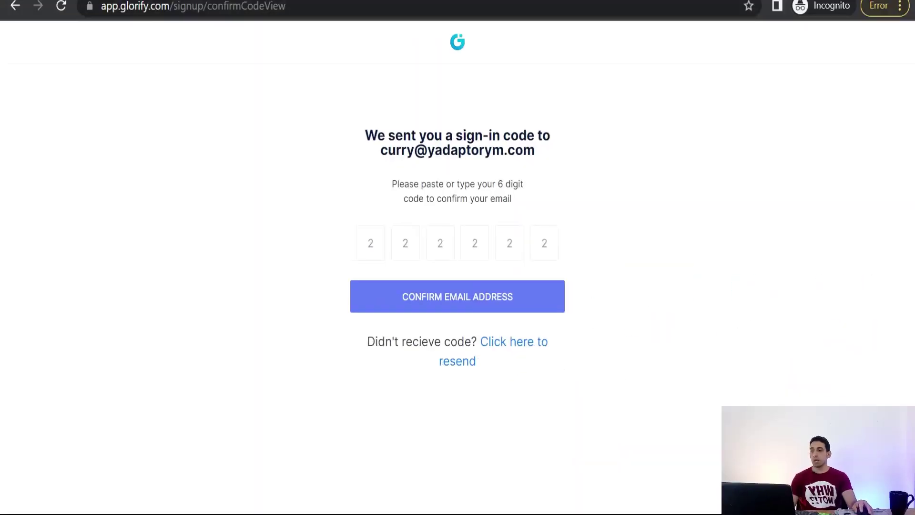
Step: Refresh the EmailOnDeck inbox and open Glorify's Verify Email message
key(ctrl+Tab)
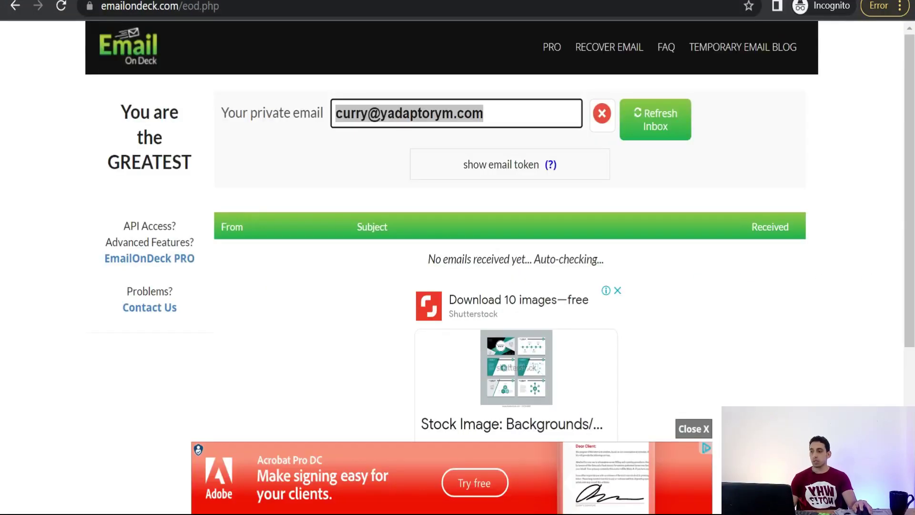
click(655, 127)
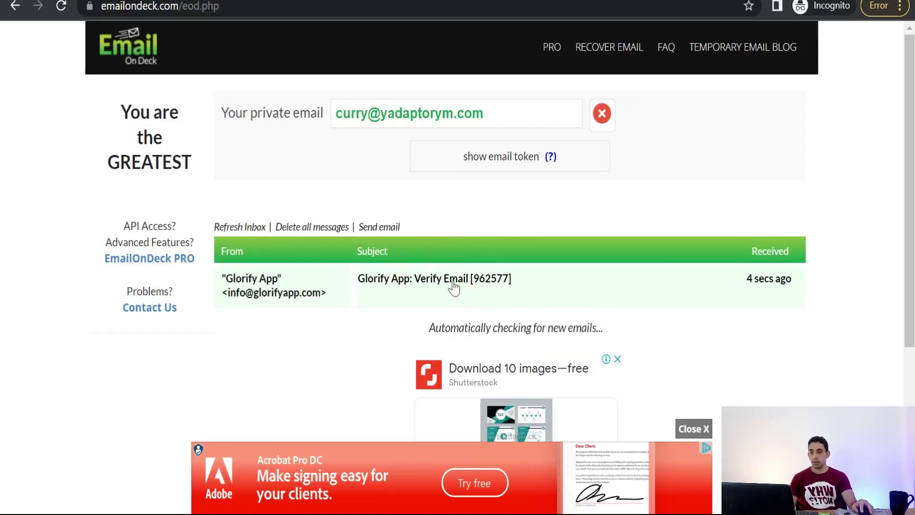
click(454, 288)
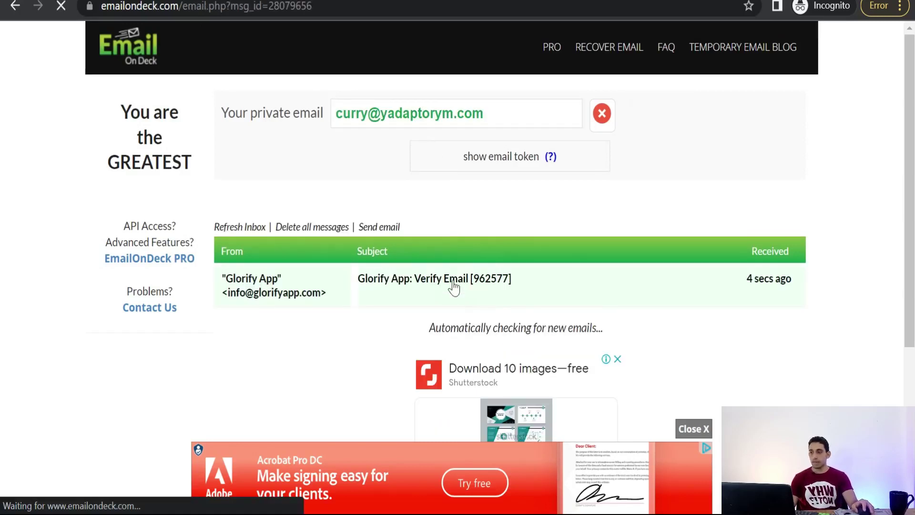
scroll(353, 302, down, 10)
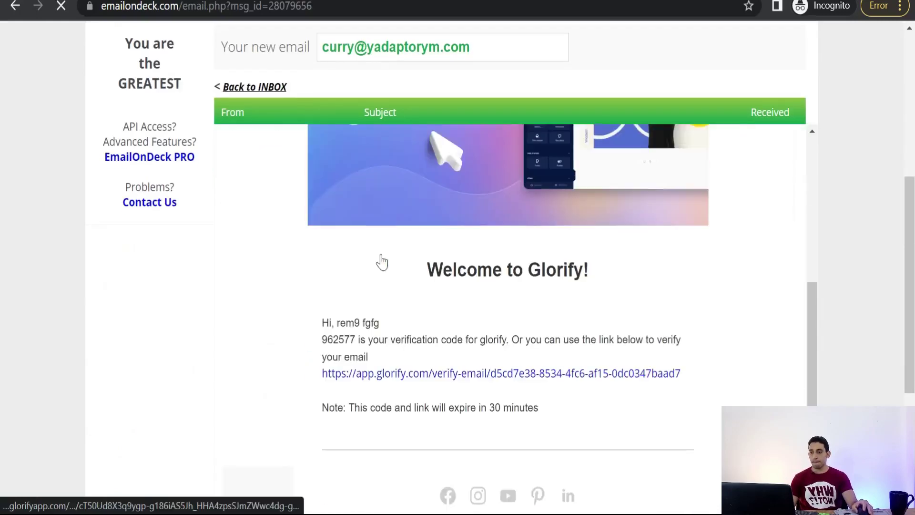
scroll(282, 249, up, 5)
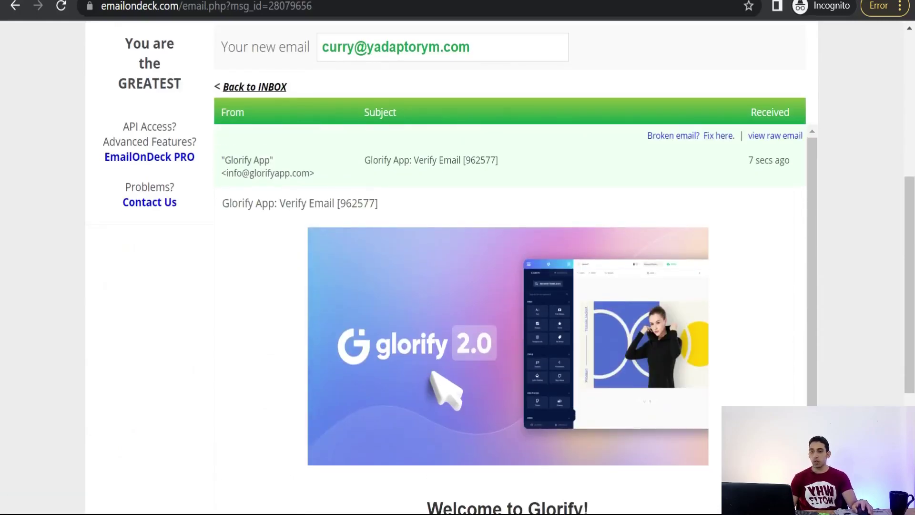
scroll(332, 222, down, 5)
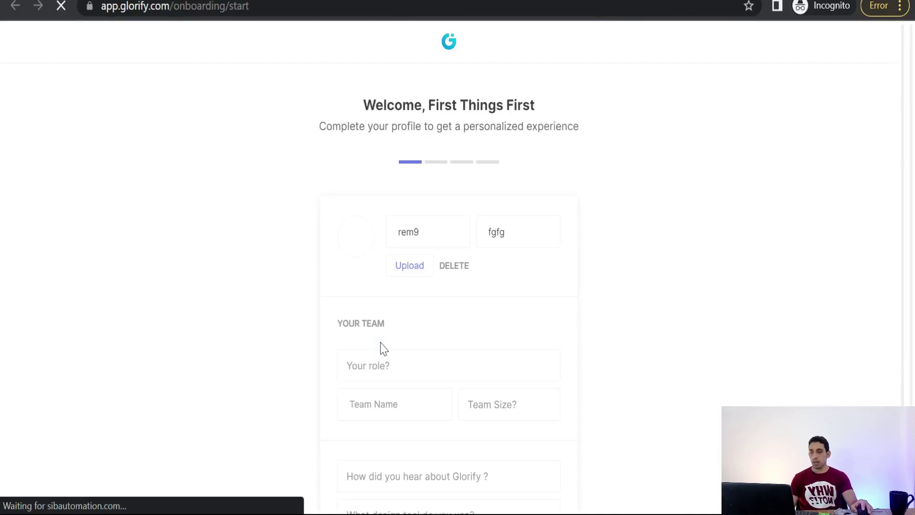
Step: Set the role to Content Creator, team name 'fg', and team size Just me
scroll(325, 347, down, 2)
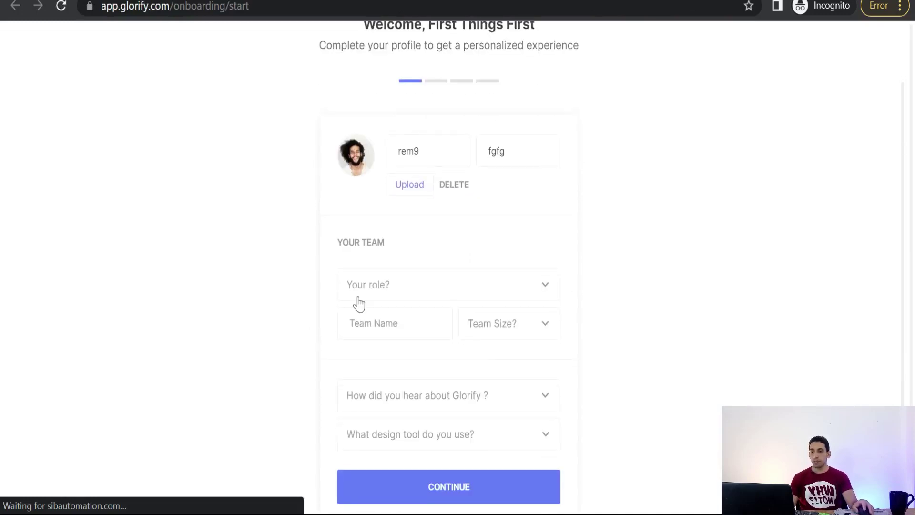
click(544, 291)
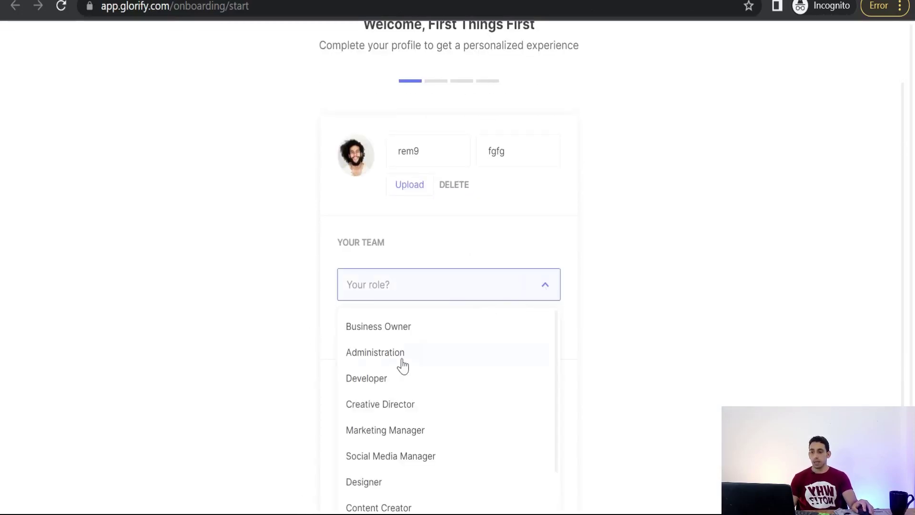
scroll(381, 362, down, 2)
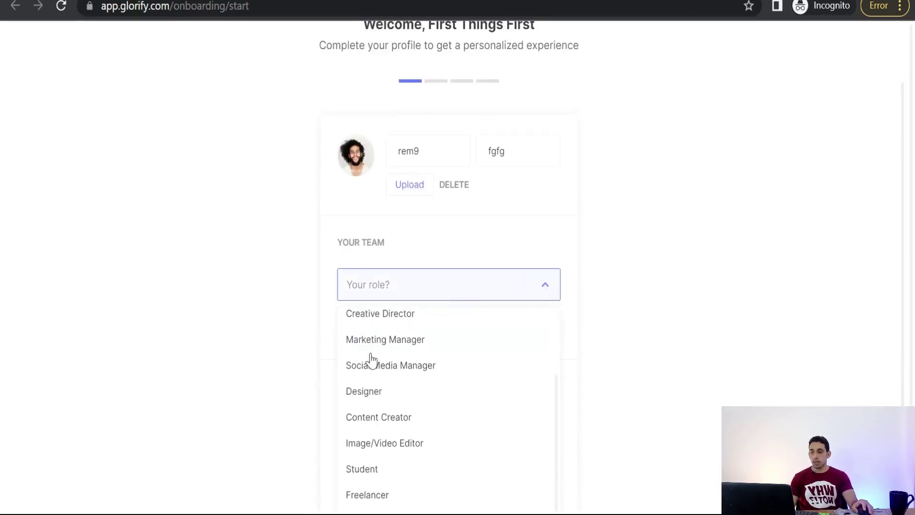
click(372, 421)
click(396, 323)
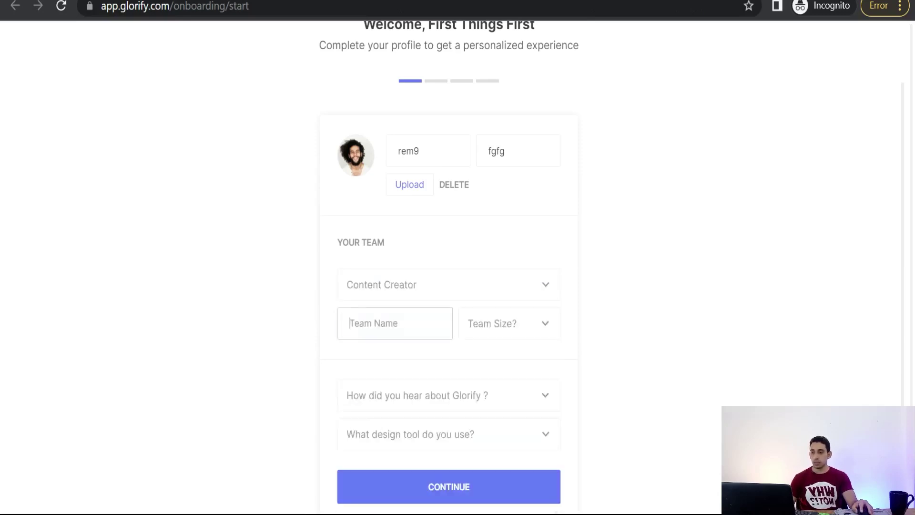
text(fg)
click(539, 328)
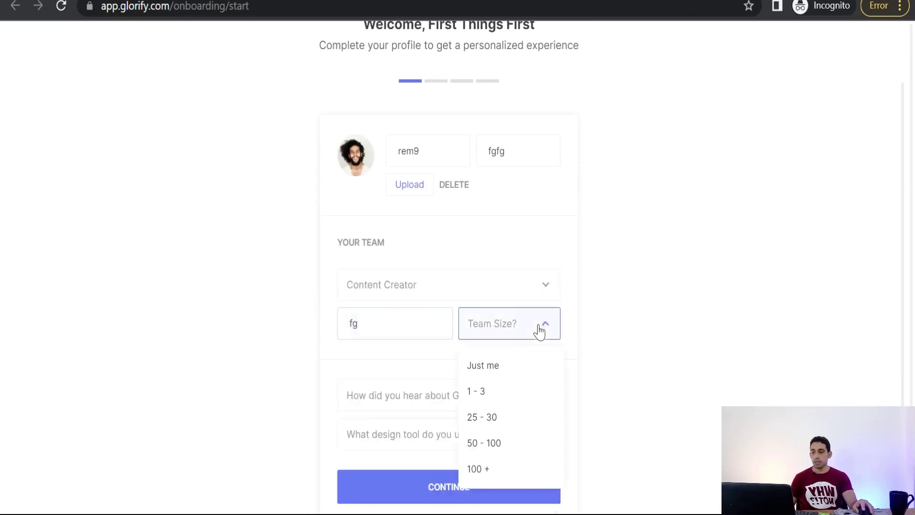
click(495, 368)
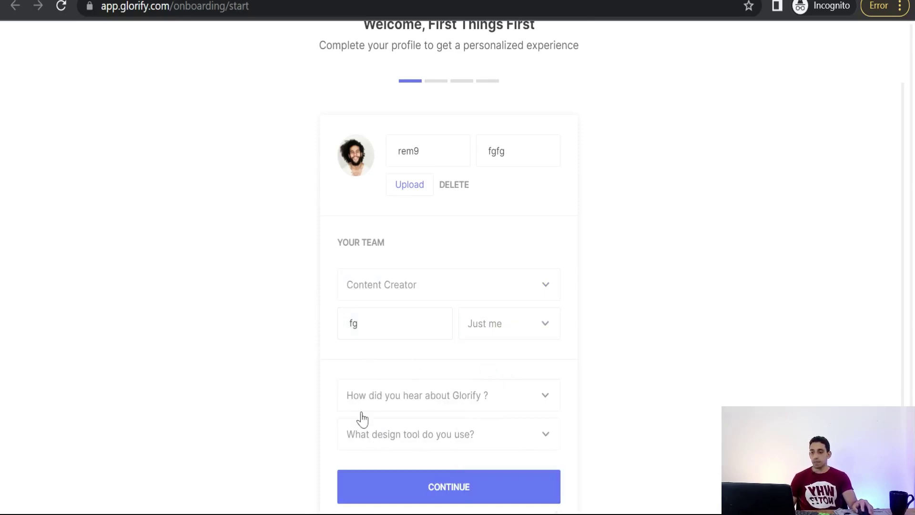
Step: Choose From a Friend as referral source, tick Canva as design tool, and continue
click(539, 401)
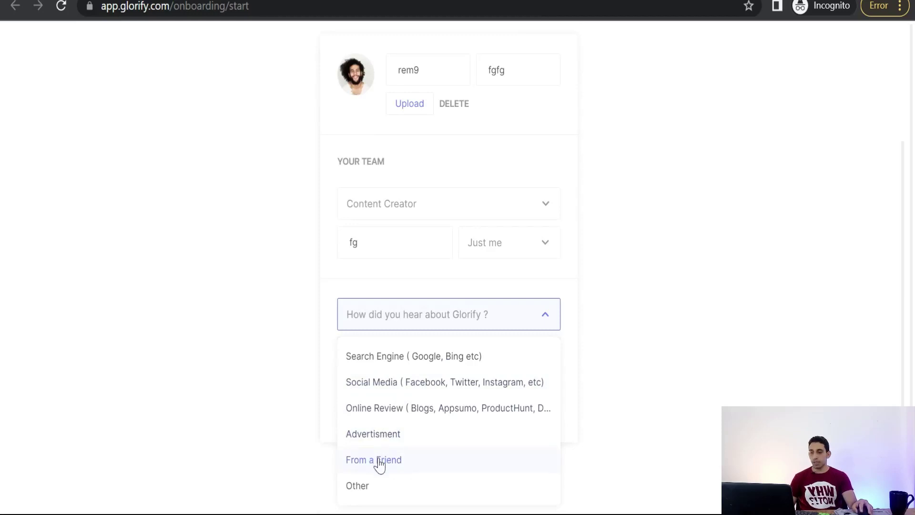
click(375, 461)
click(547, 360)
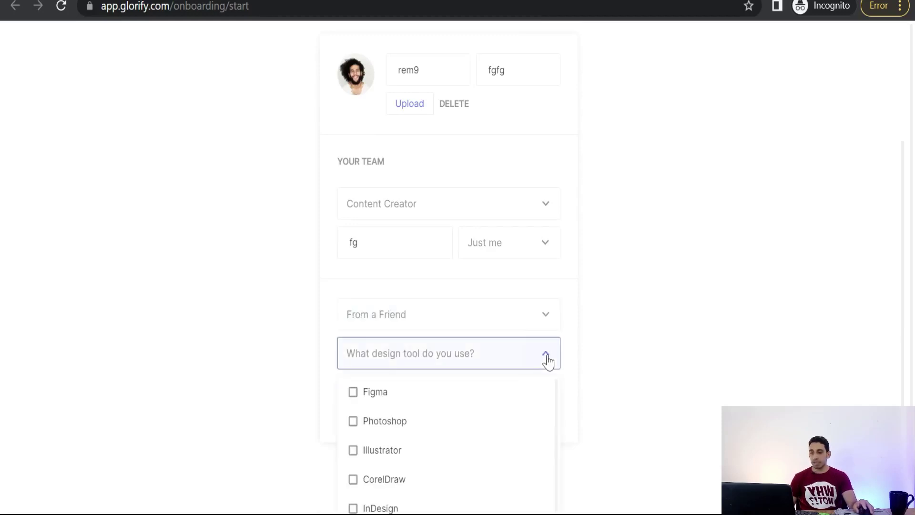
scroll(406, 414, down, 3)
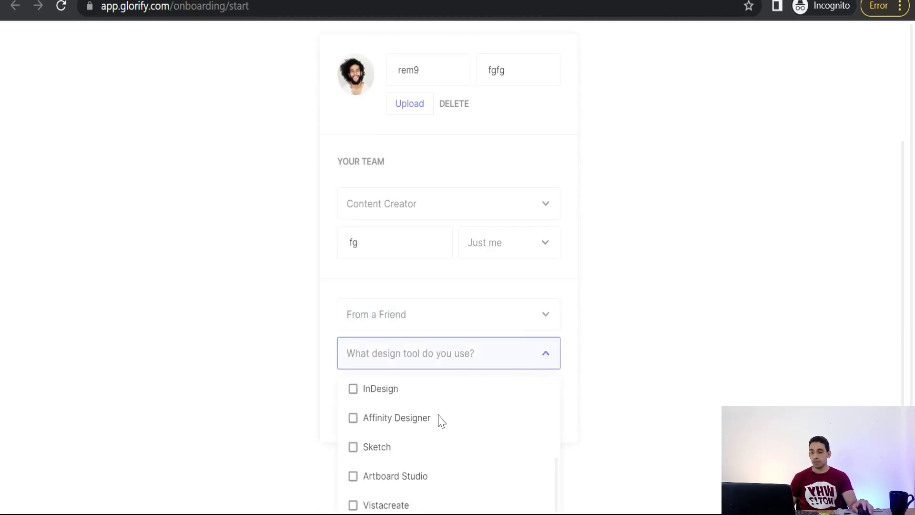
scroll(432, 419, down, 3)
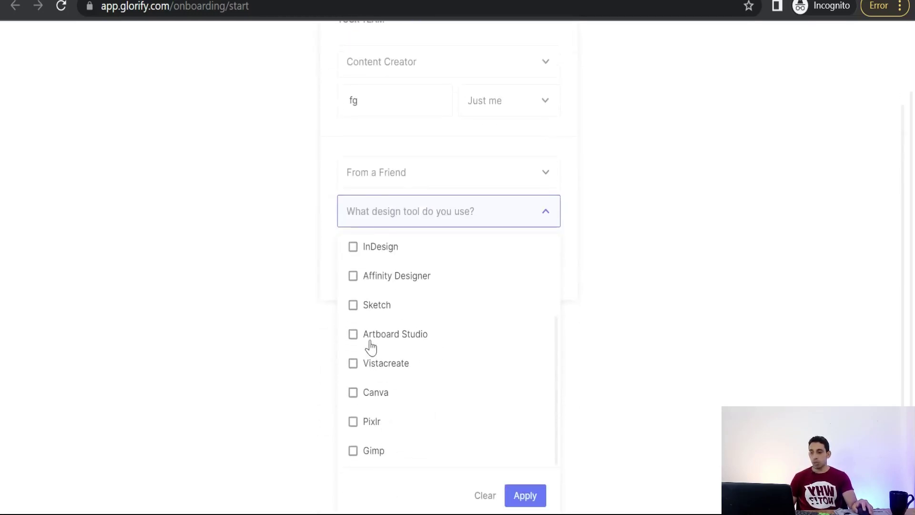
click(353, 392)
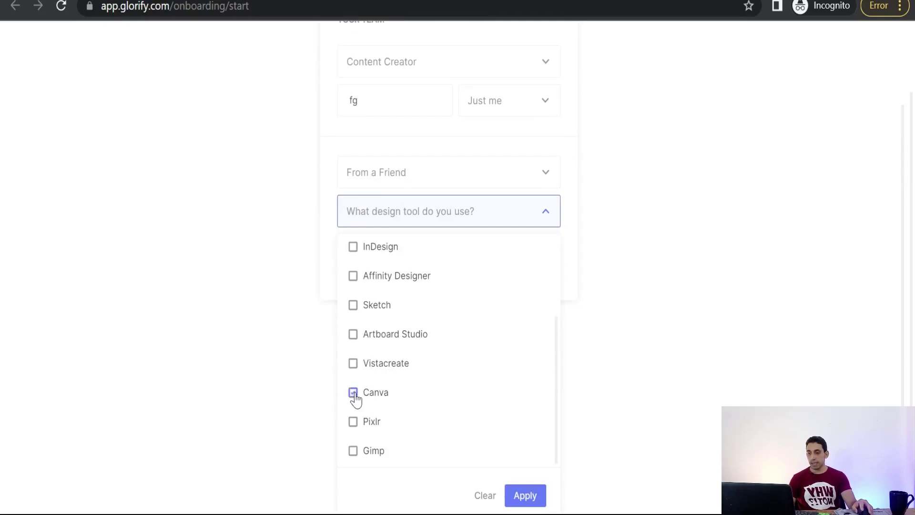
click(523, 498)
click(458, 282)
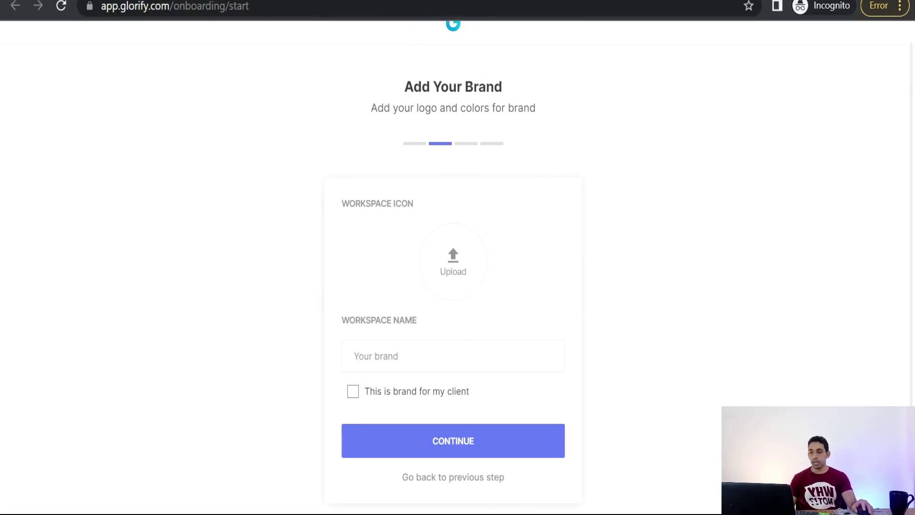
Step: Name the workspace 'gh' and mark it as a client's brand
text(gh)
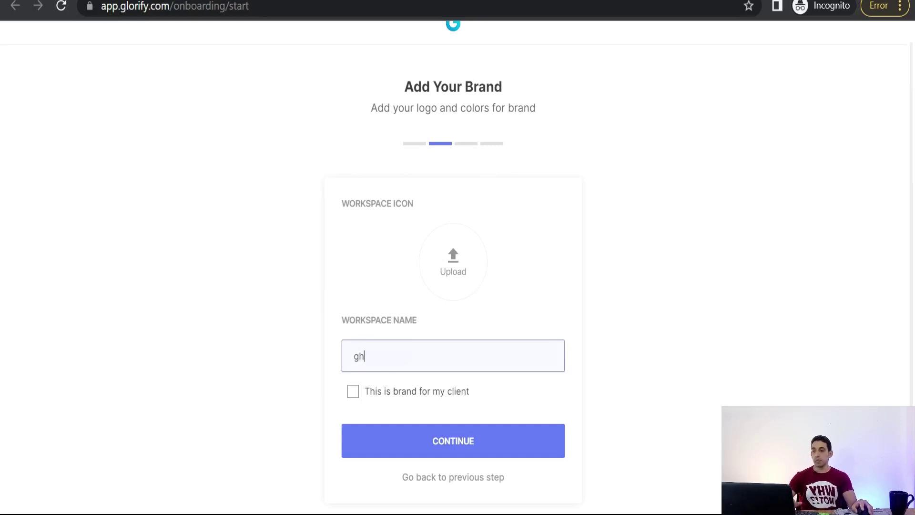
click(353, 394)
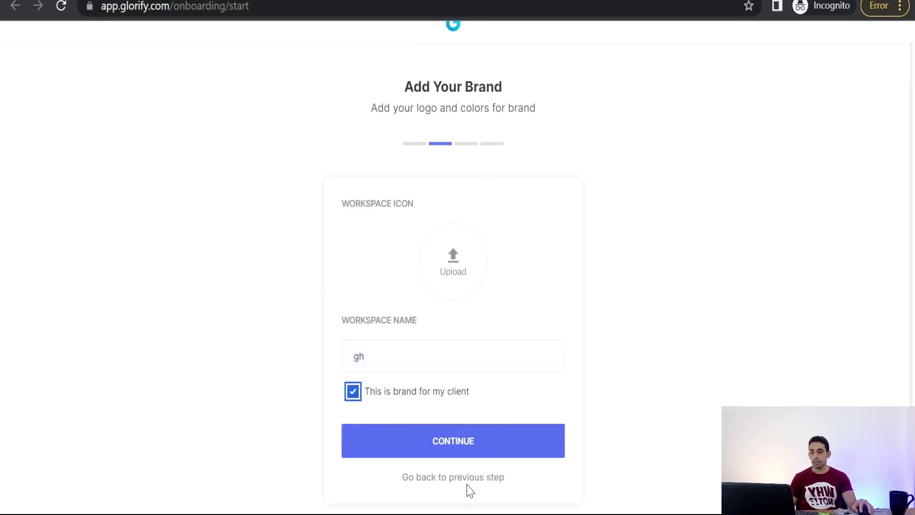
click(463, 452)
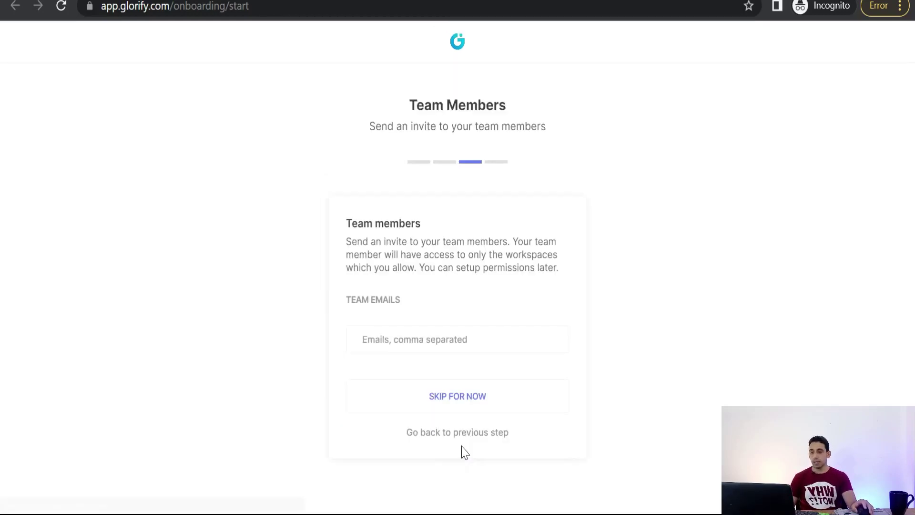
Step: Skip inviting team members and look through the platform choices
click(466, 404)
scroll(472, 272, down, 3)
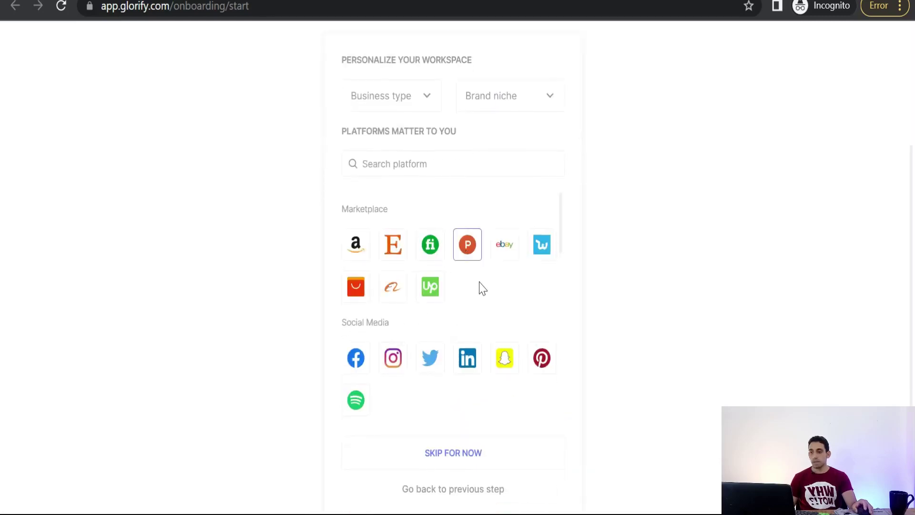
scroll(326, 403, up, 3)
scroll(326, 404, down, 5)
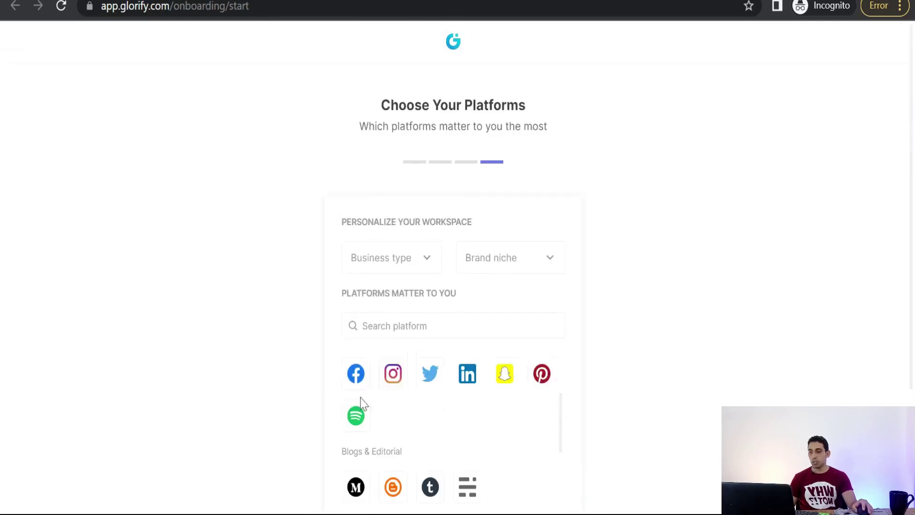
scroll(405, 391, down, 3)
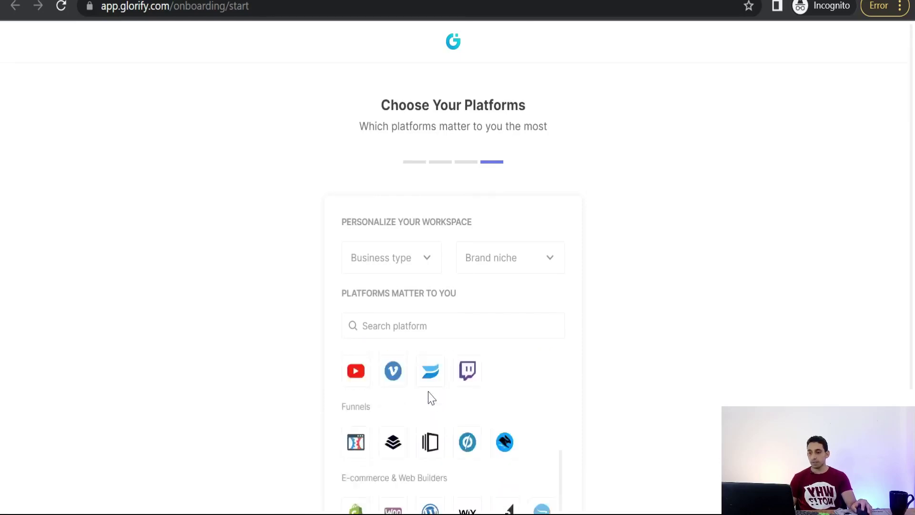
scroll(286, 341, down, 3)
scroll(462, 334, down, 3)
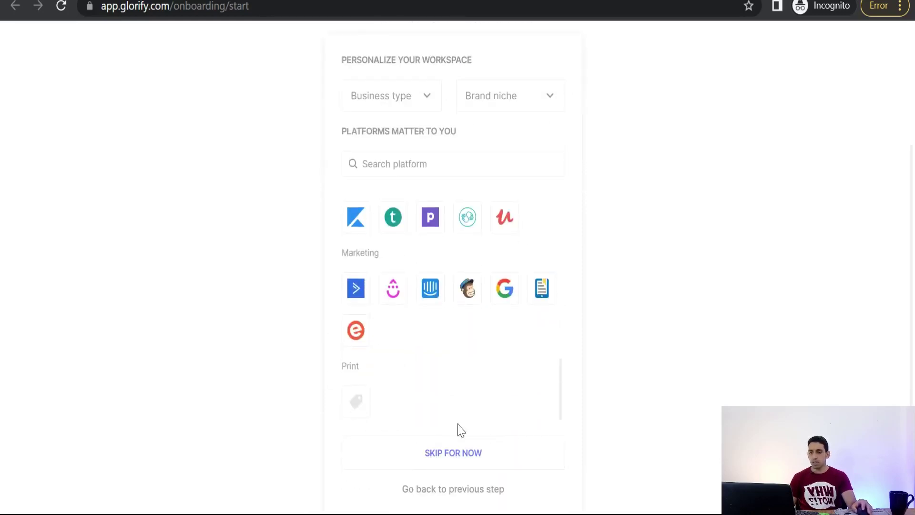
Step: Skip the Choose Your Platforms step to finish onboarding
click(472, 457)
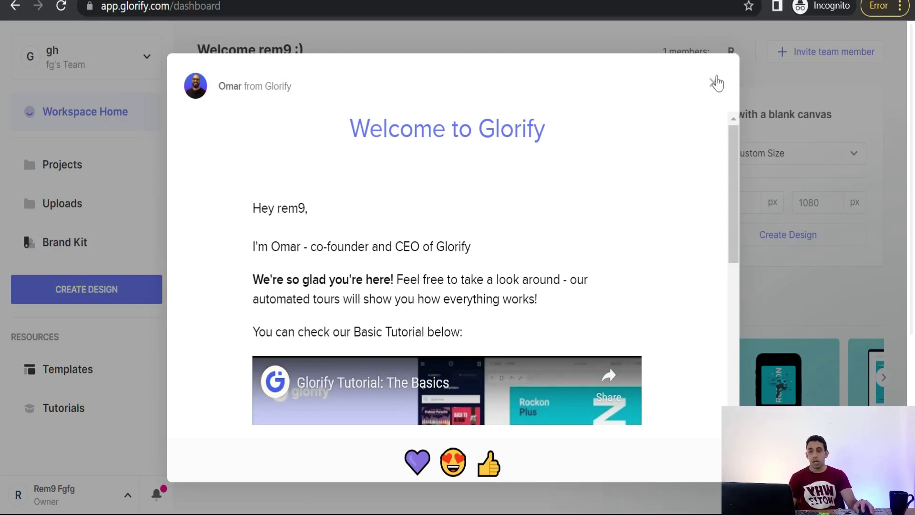
Step: Dismiss the welcome message and page forward through the suggested design formats
click(714, 83)
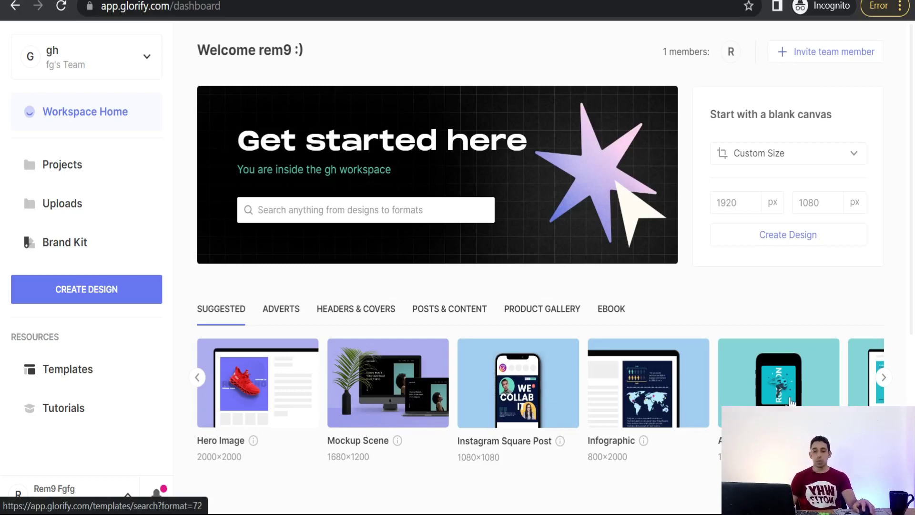
click(882, 379)
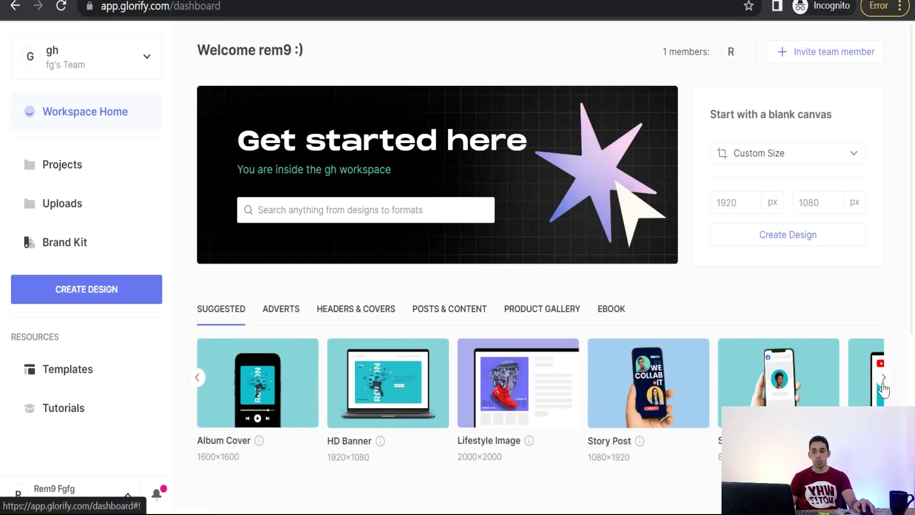
click(885, 379)
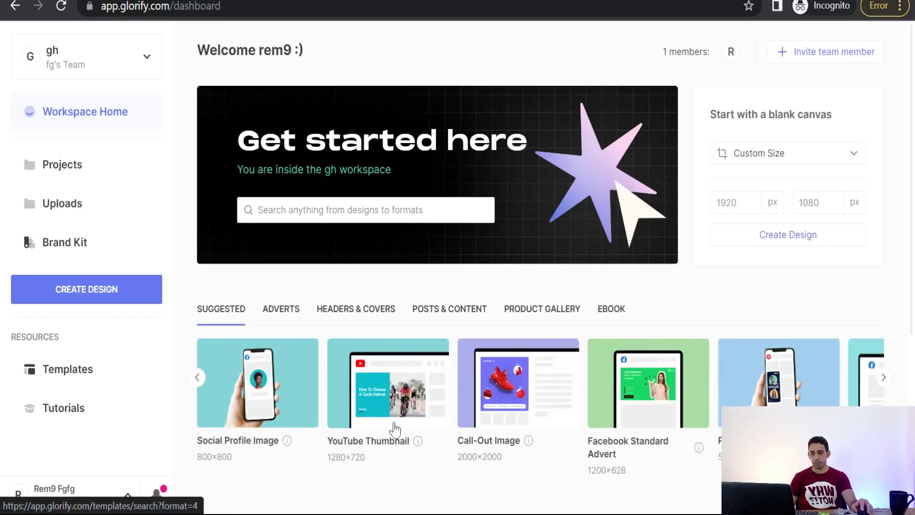
click(885, 379)
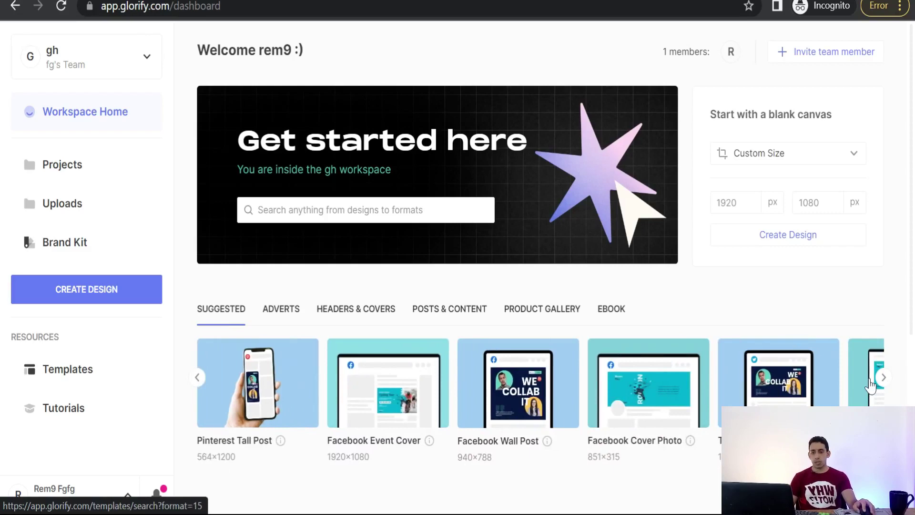
click(884, 379)
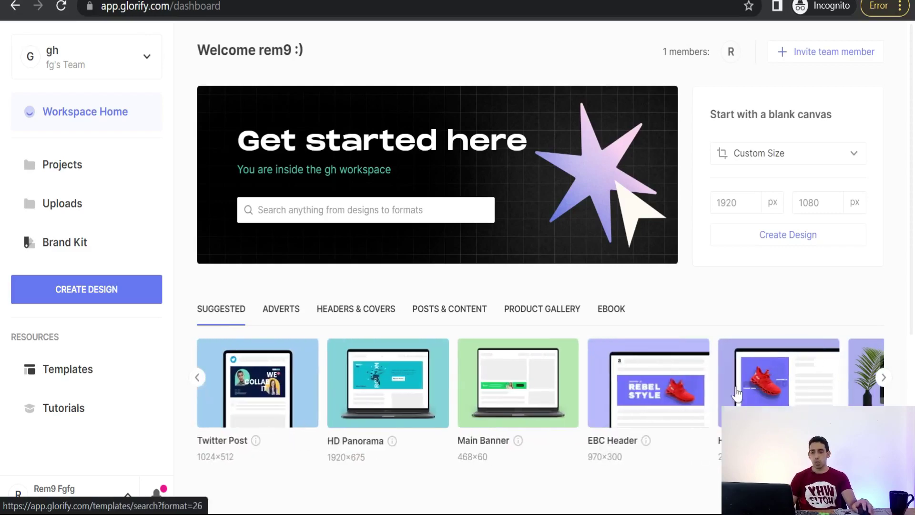
scroll(557, 387, down, 6)
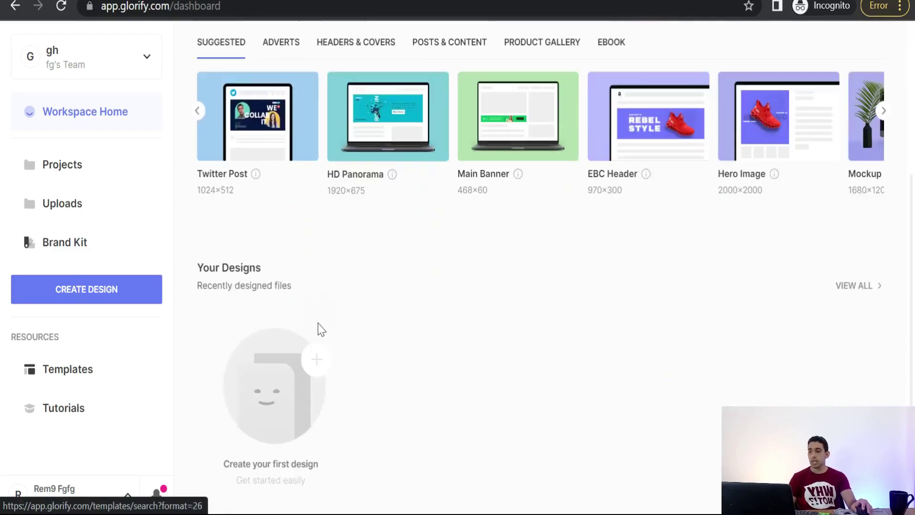
scroll(249, 305, up, 5)
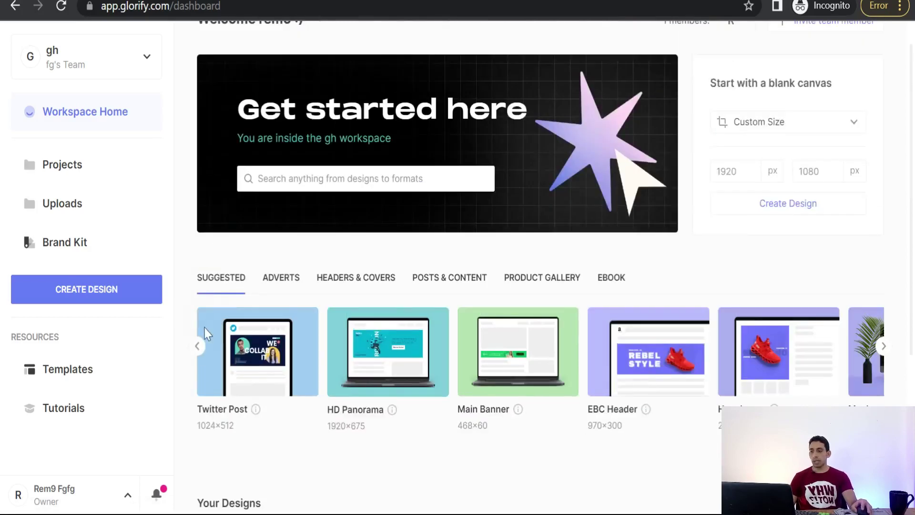
Step: Page back to the Mockup Scene format and open its template collection
click(197, 352)
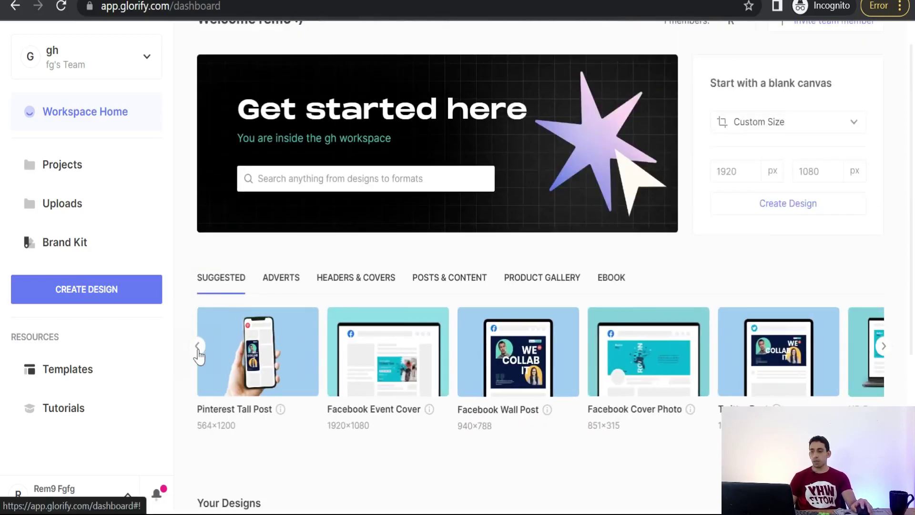
click(199, 353)
click(198, 353)
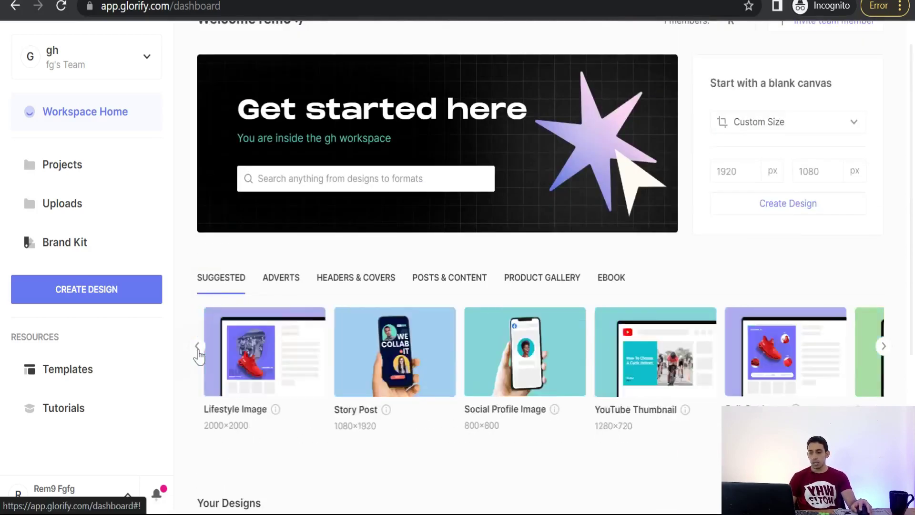
click(198, 354)
click(199, 353)
click(198, 353)
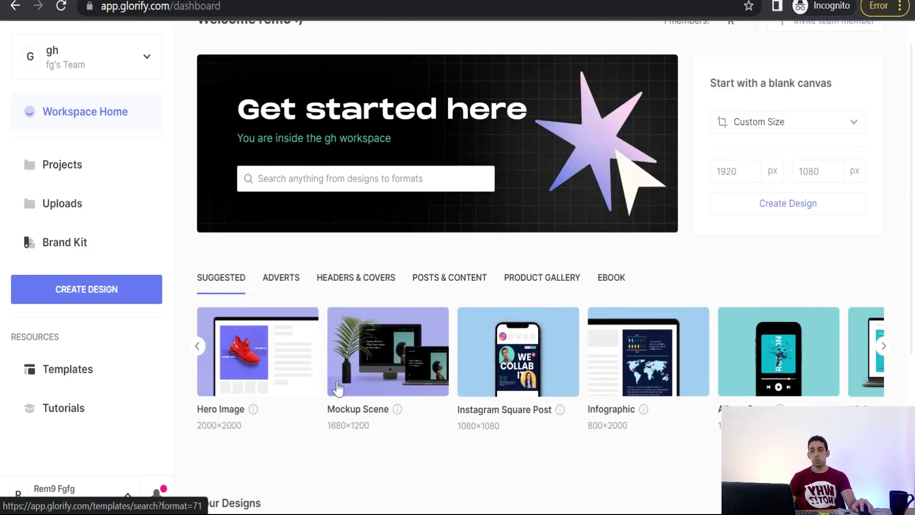
click(378, 365)
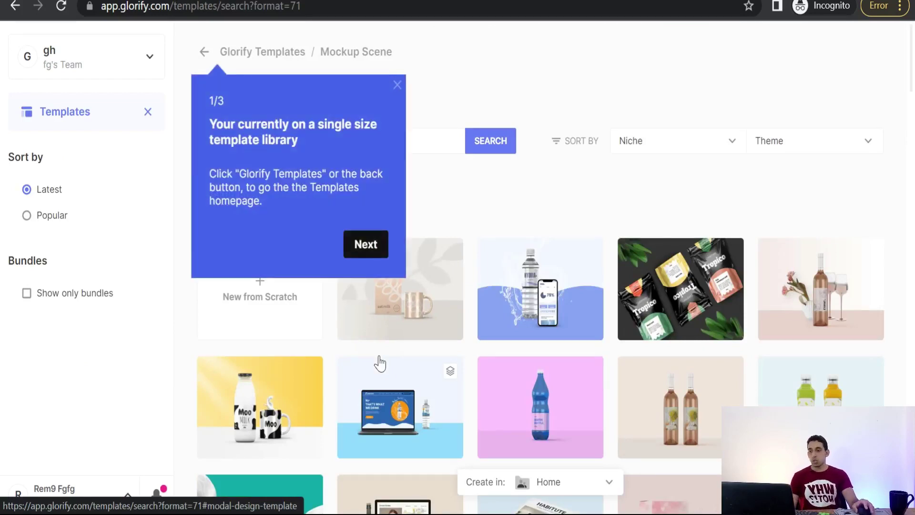
Step: Close the tour tip and scroll the Mockup Scene grid to the Lime Juice can tile
click(398, 85)
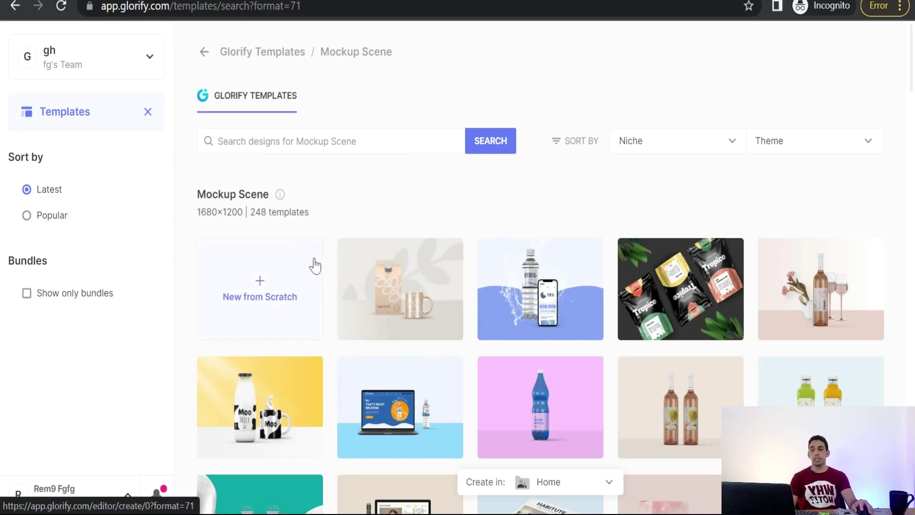
scroll(400, 333, down, 10)
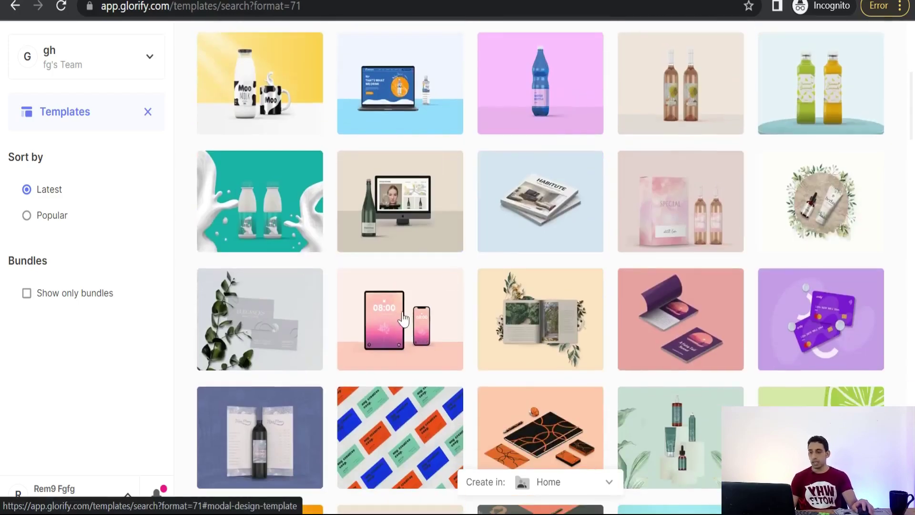
scroll(432, 282, up, 7)
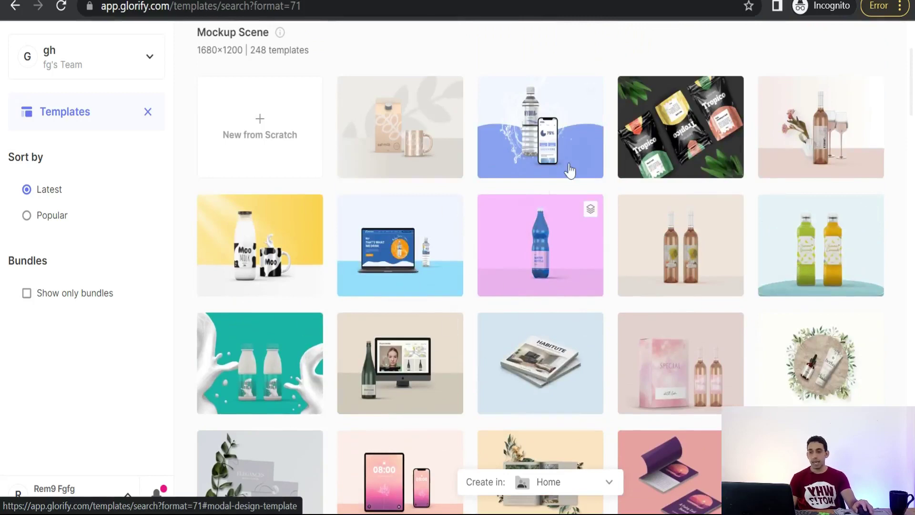
scroll(548, 292, down, 5)
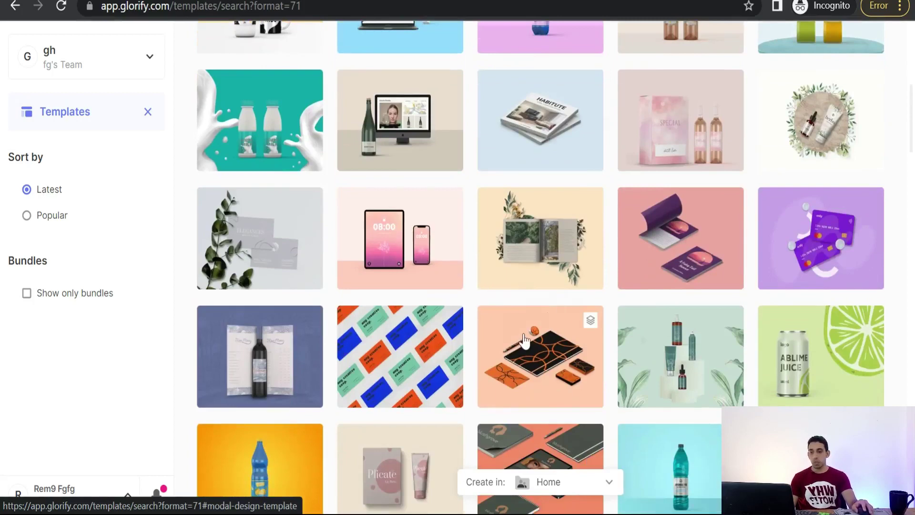
scroll(533, 319, down, 3)
scroll(721, 263, down, 5)
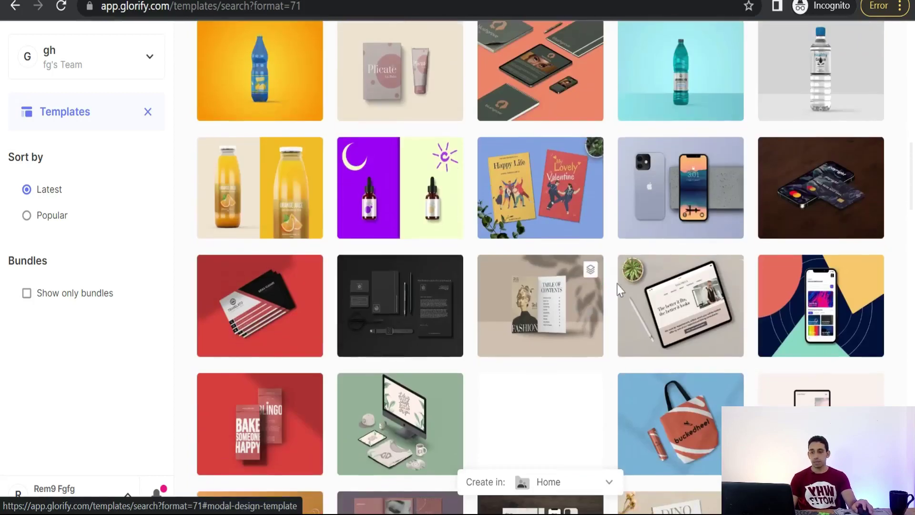
scroll(468, 331, down, 8)
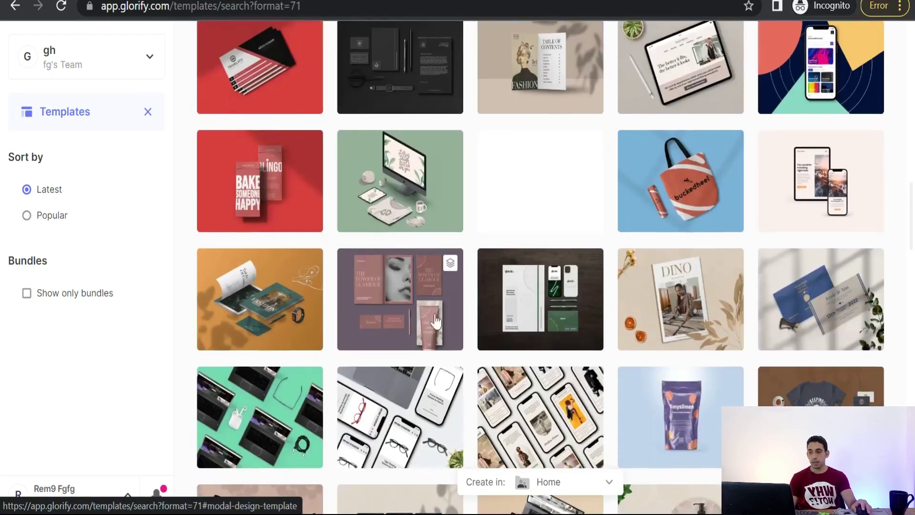
scroll(428, 311, down, 7)
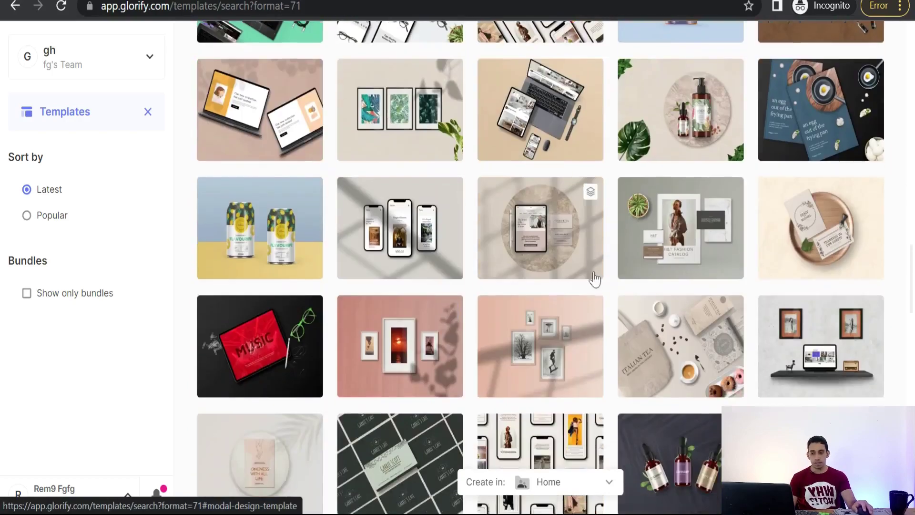
scroll(361, 333, down, 20)
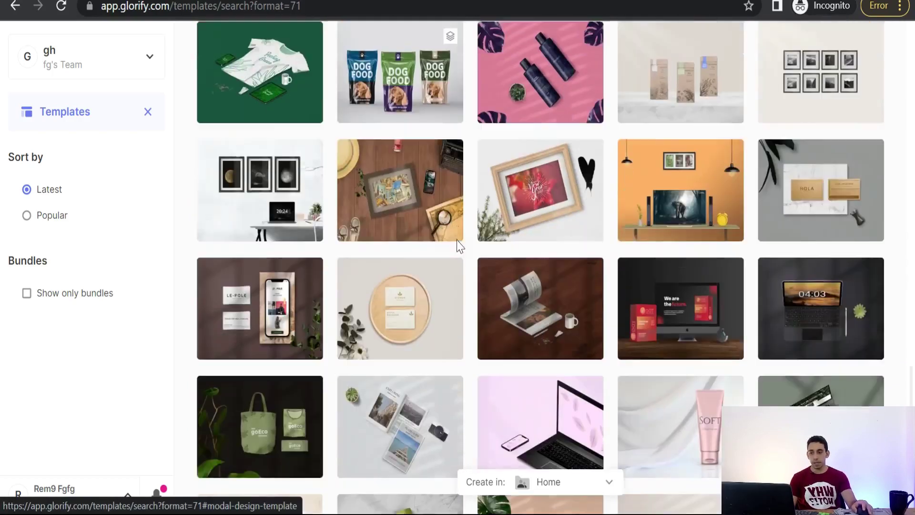
scroll(480, 197, down, 7)
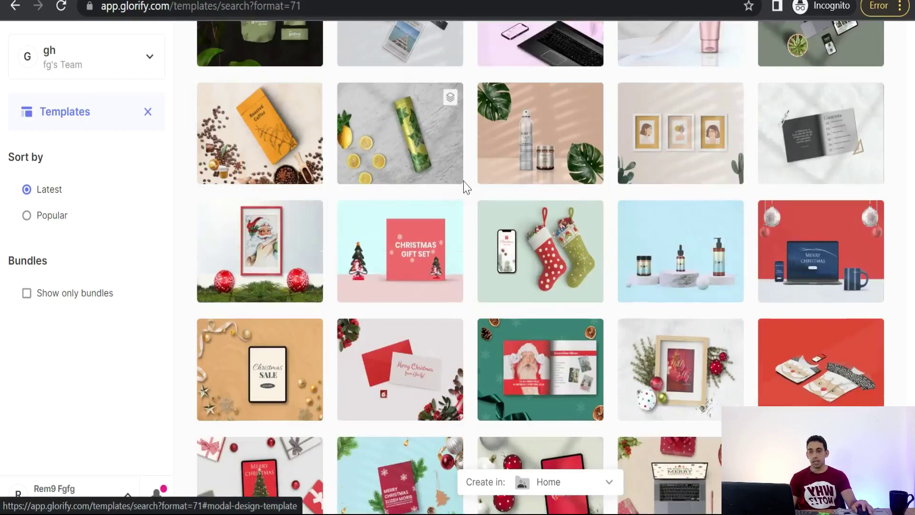
scroll(420, 214, up, 5)
scroll(242, 164, down, 7)
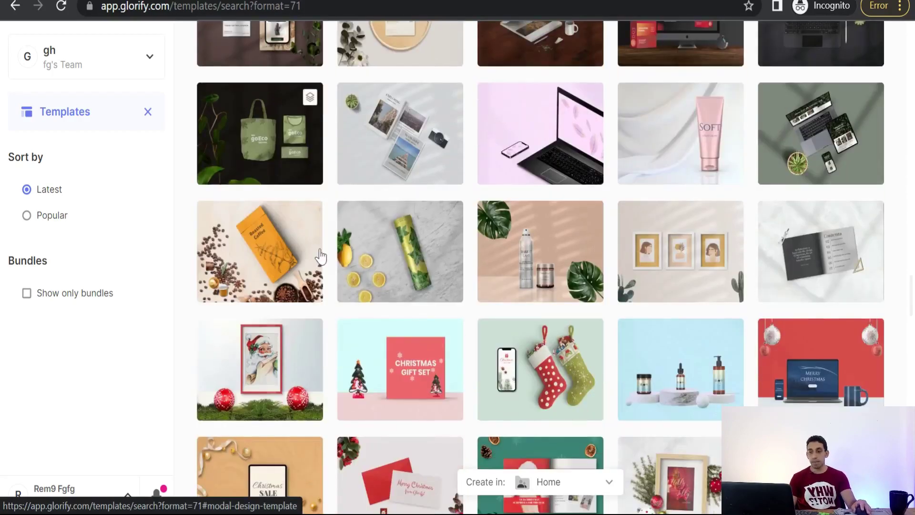
scroll(389, 310, down, 13)
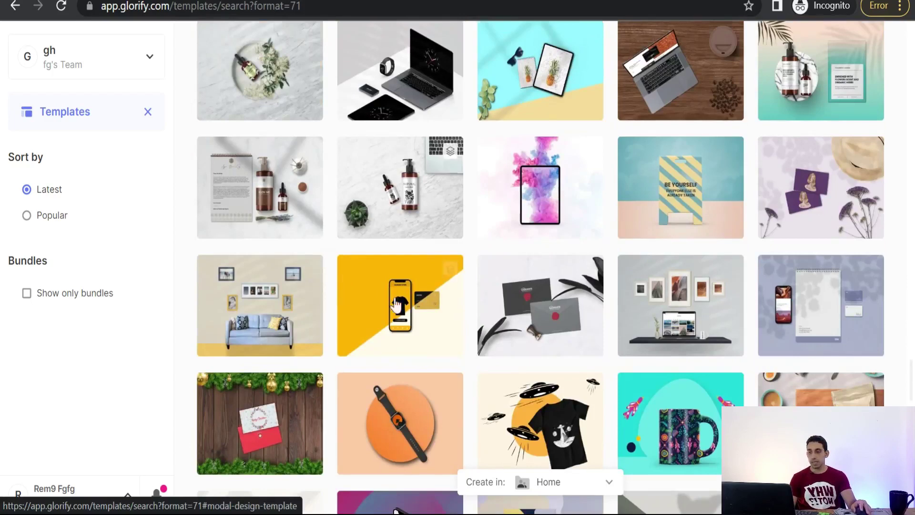
scroll(395, 305, down, 5)
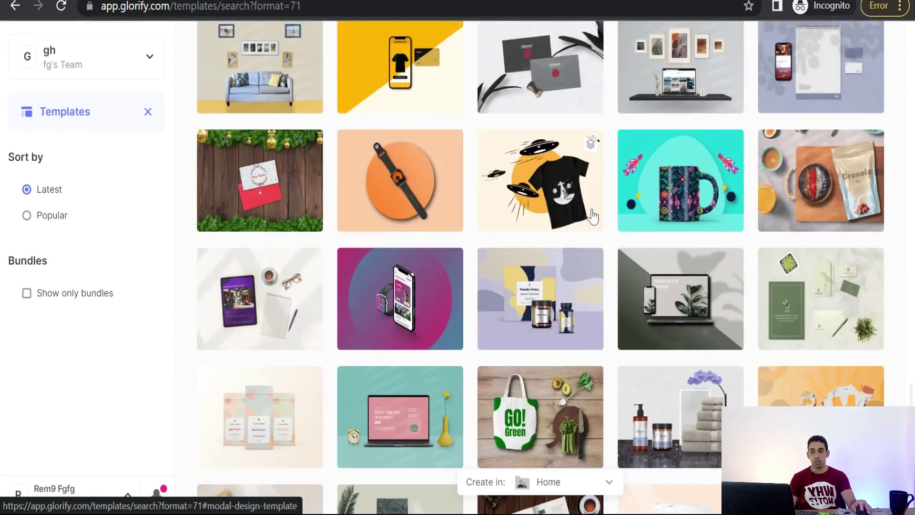
scroll(419, 353, down, 5)
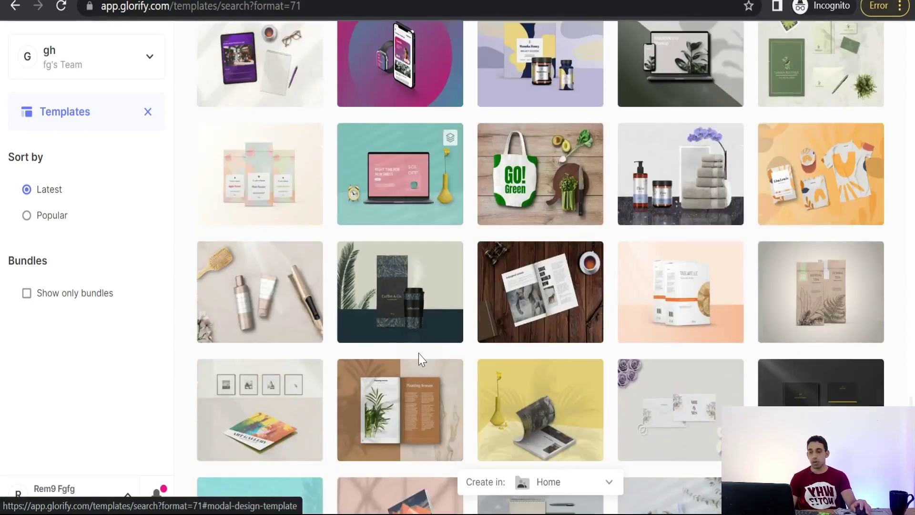
scroll(374, 205, down, 7)
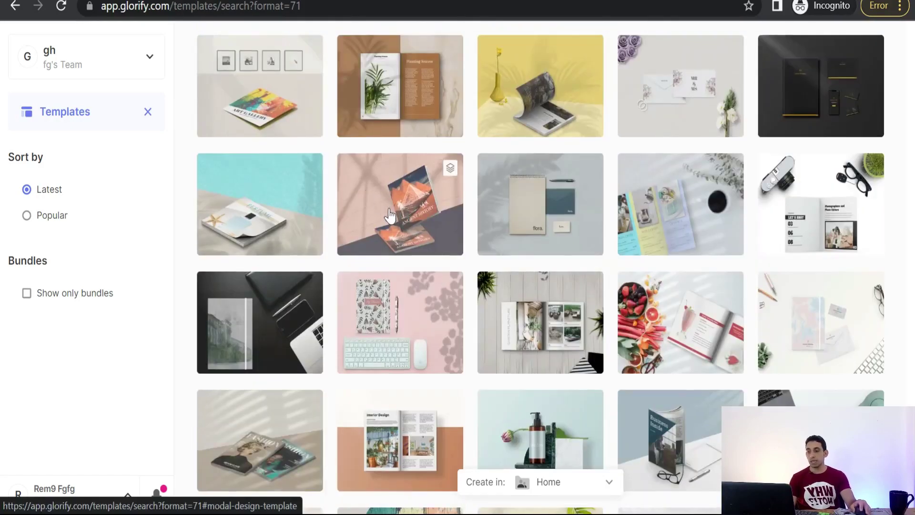
scroll(374, 205, down, 7)
scroll(472, 270, up, 2)
scroll(472, 270, down, 15)
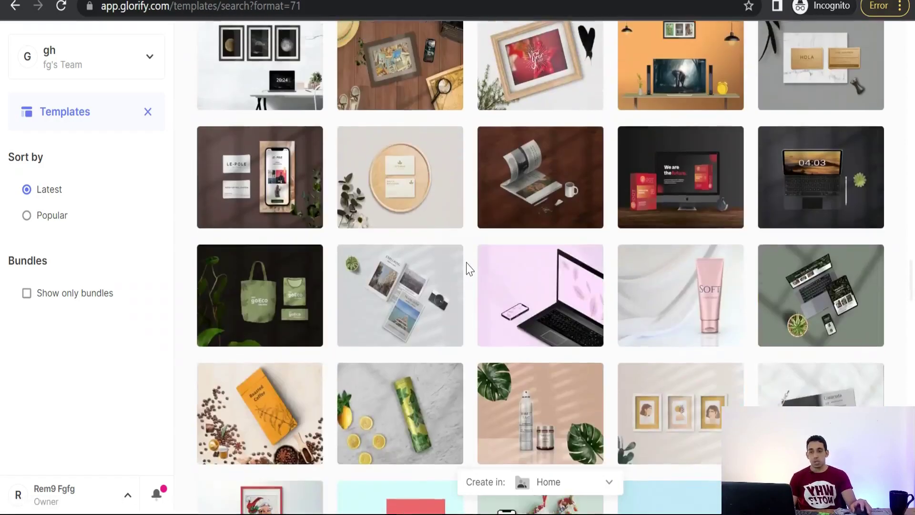
scroll(505, 310, up, 15)
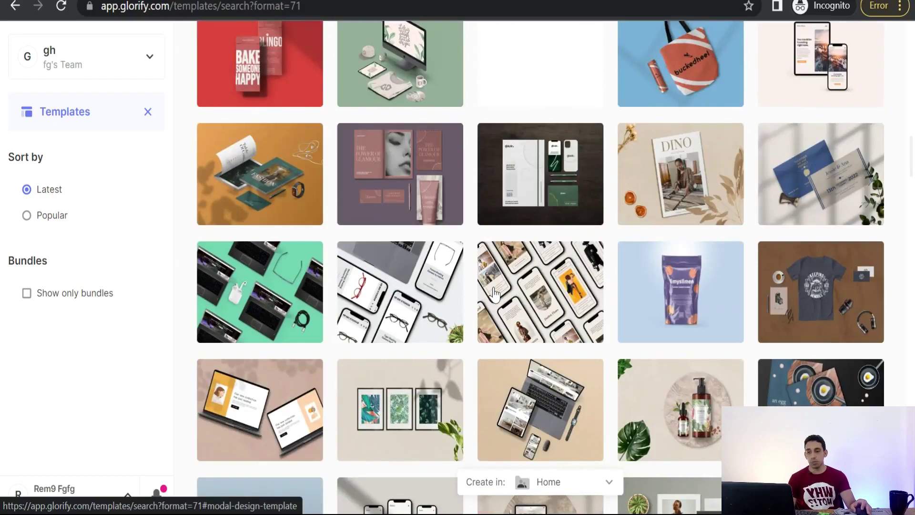
scroll(517, 320, up, 10)
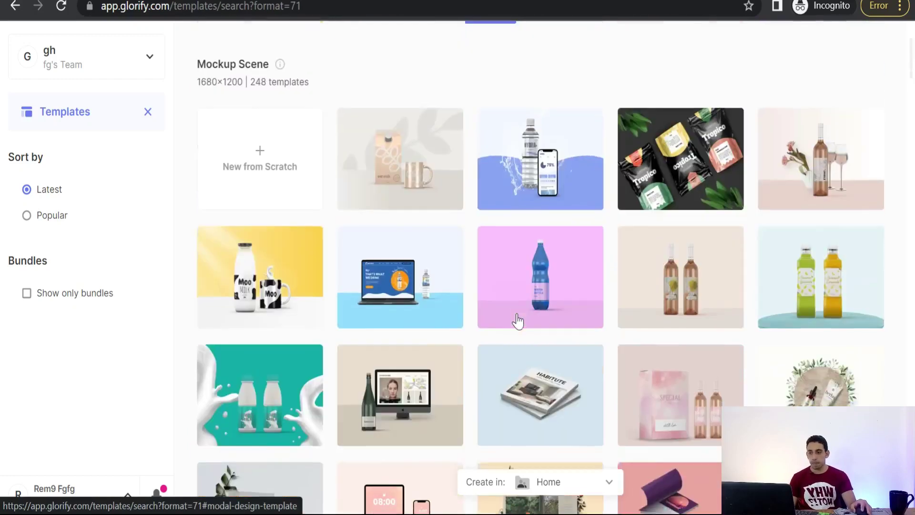
scroll(477, 291, down, 2)
scroll(456, 252, down, 5)
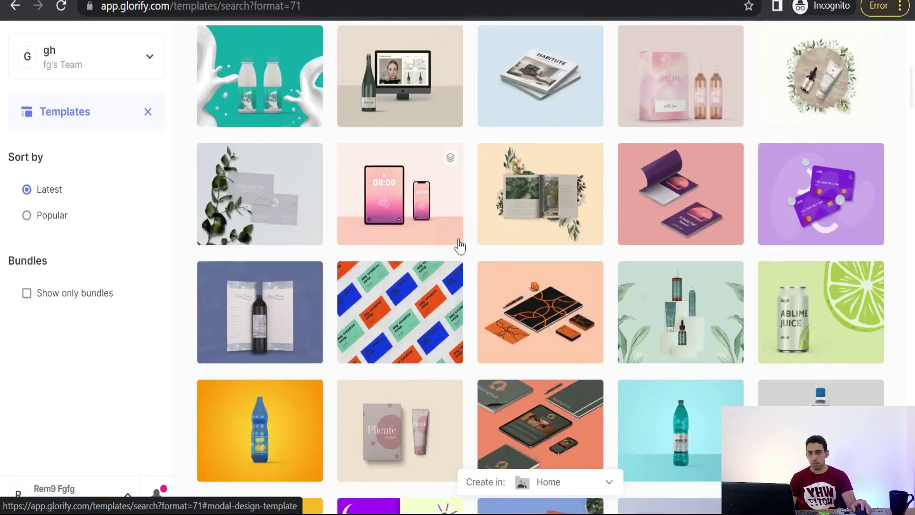
scroll(459, 245, up, 2)
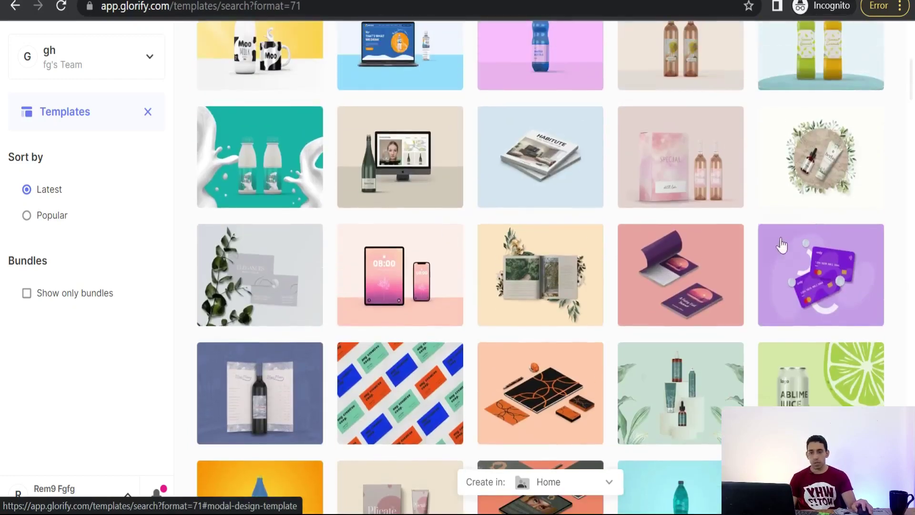
Step: Use the Lime Juice template, dismiss the tour, and edit the can's label content
click(820, 388)
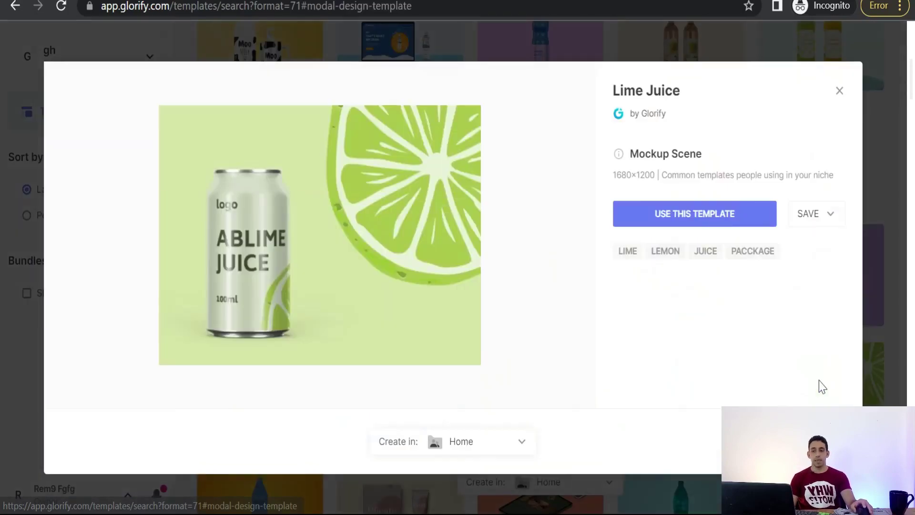
click(685, 223)
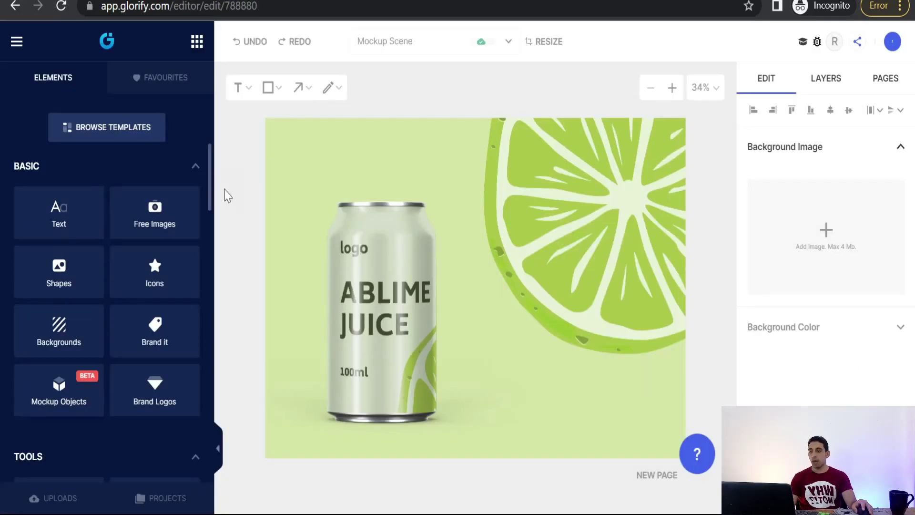
click(436, 60)
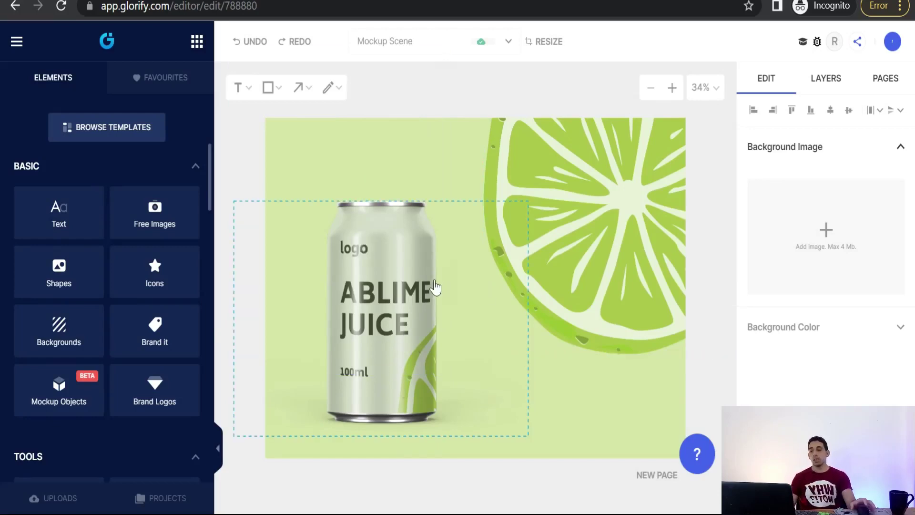
click(429, 322)
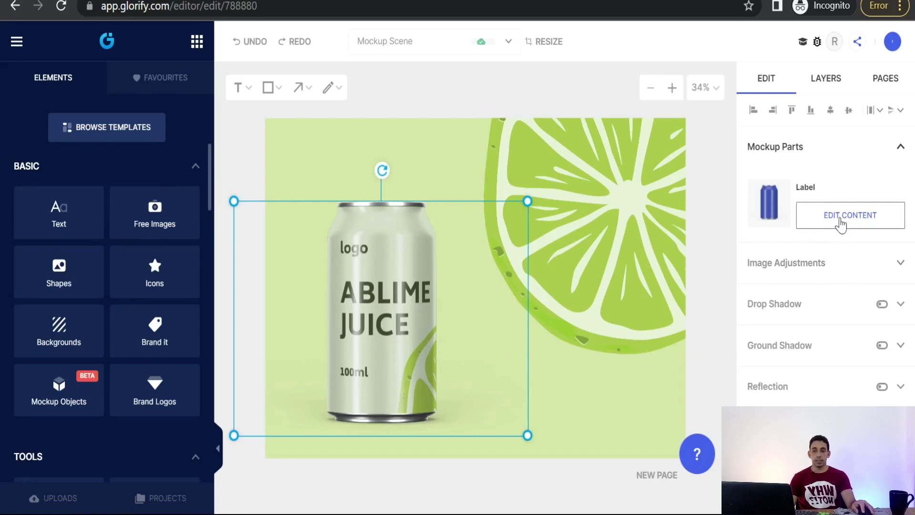
click(842, 227)
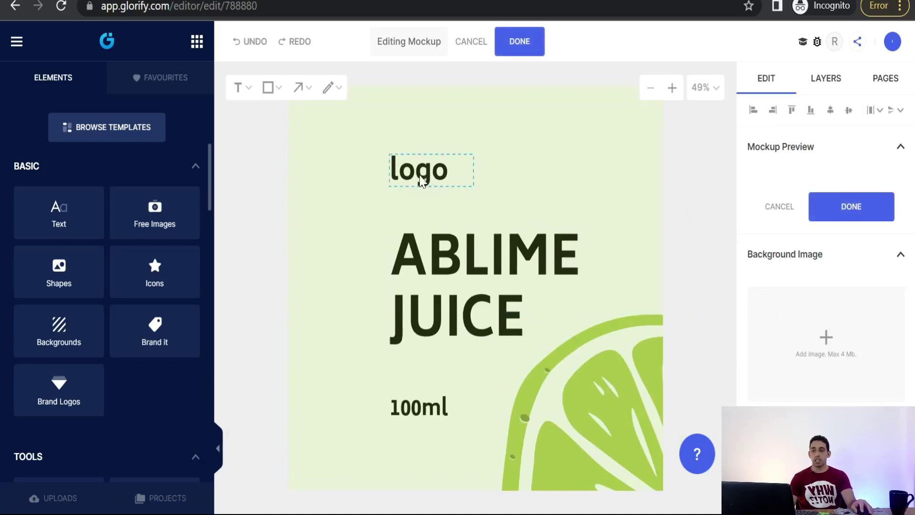
Step: Replace the label's logo word with 'yuytuytuu'
click(420, 174)
double_click(421, 174)
text(yuytuytuu)
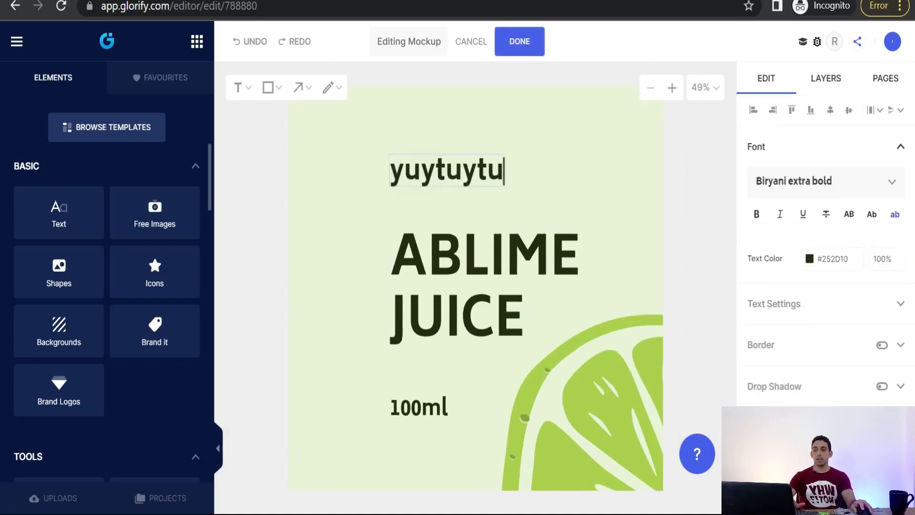
click(483, 248)
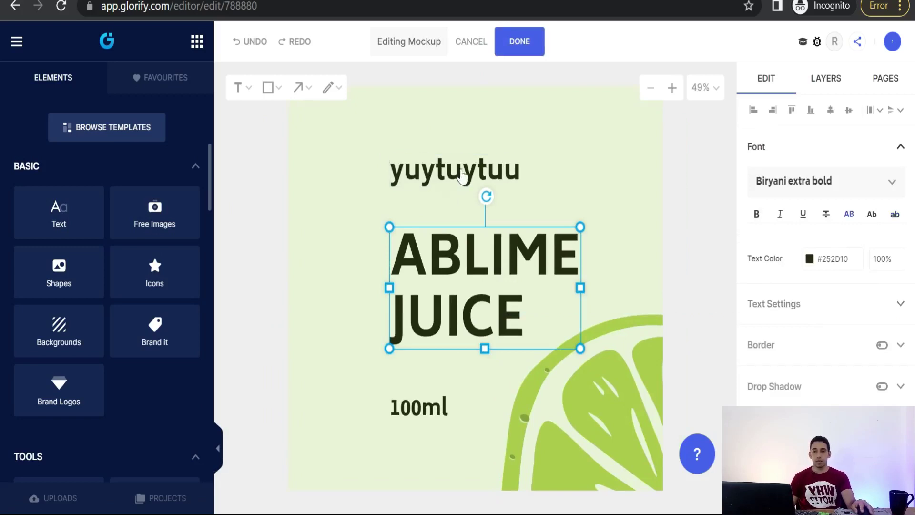
Step: Replace ABLIME with 'remon' and make the 'remon JUICE' title italic
double_click(504, 279)
double_click(504, 279)
text(uyyu)
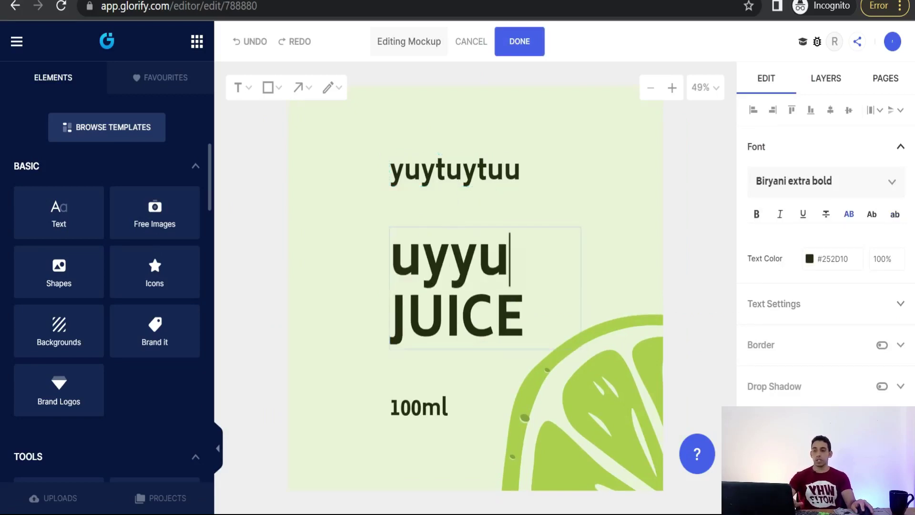
key(BackSpace)
key(BackSpace)
key(BackSpace)
key(BackSpace)
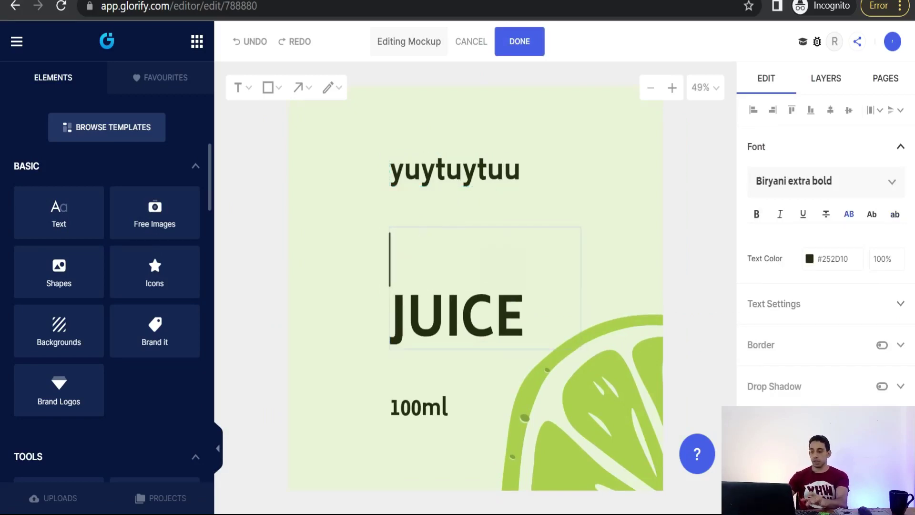
text(remon)
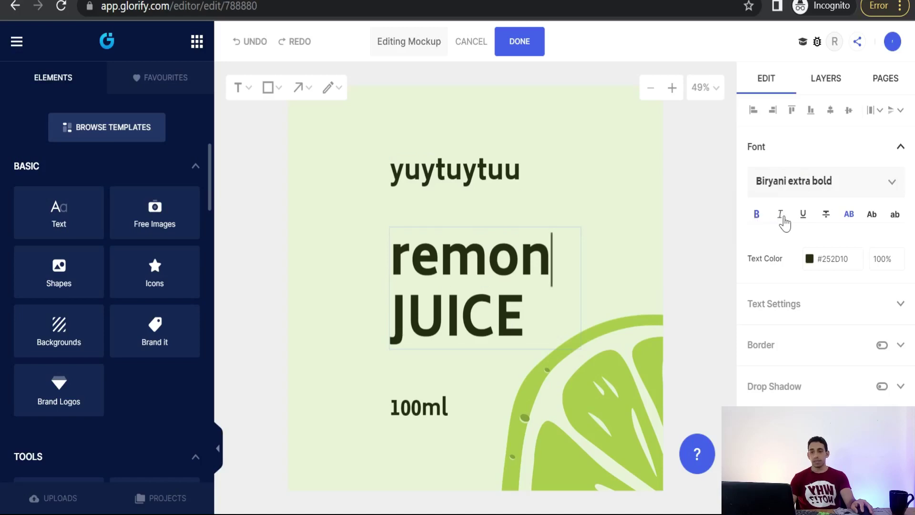
click(780, 215)
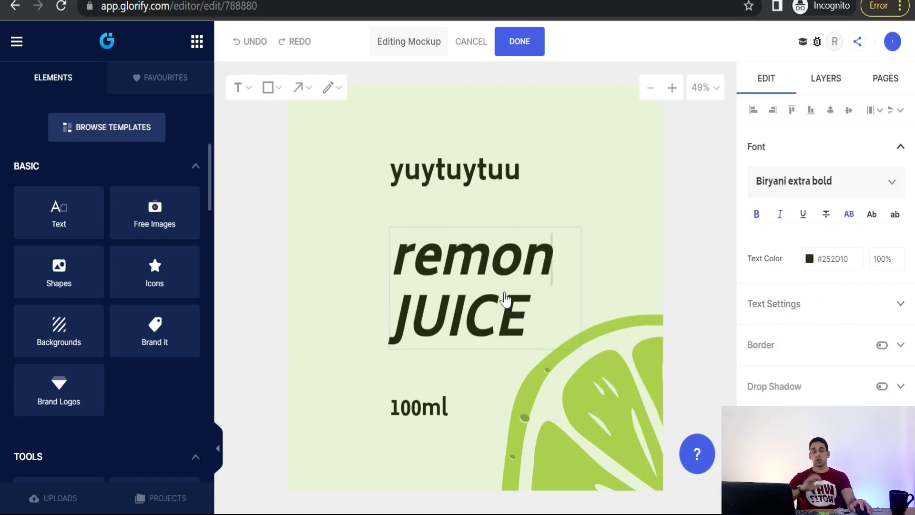
scroll(546, 292, down, 3)
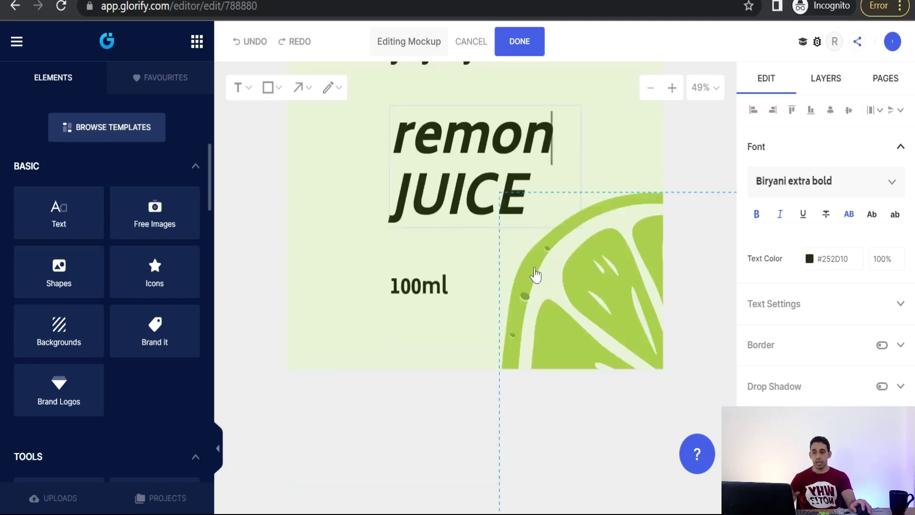
click(602, 276)
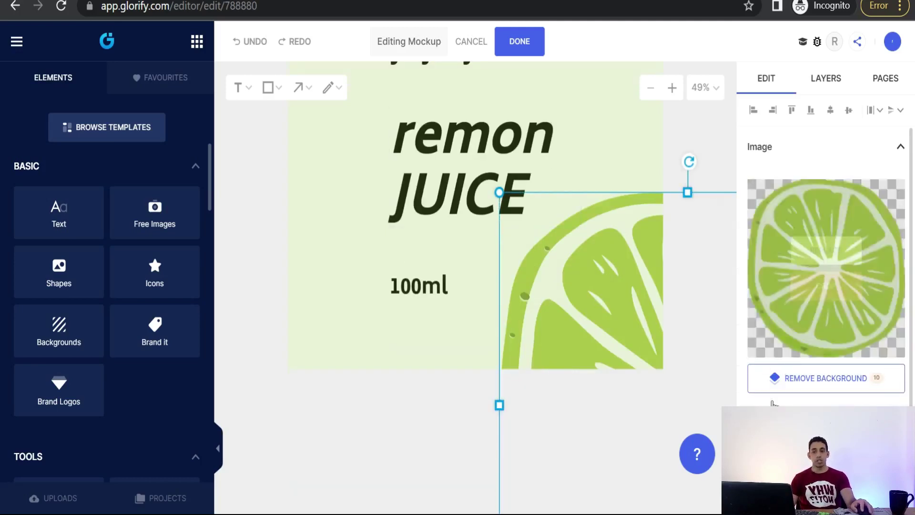
click(823, 378)
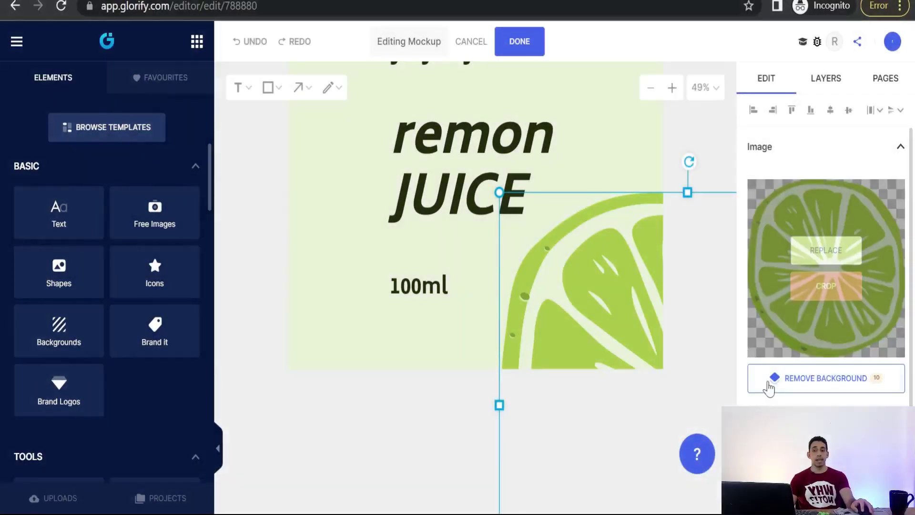
scroll(591, 279, up, 3)
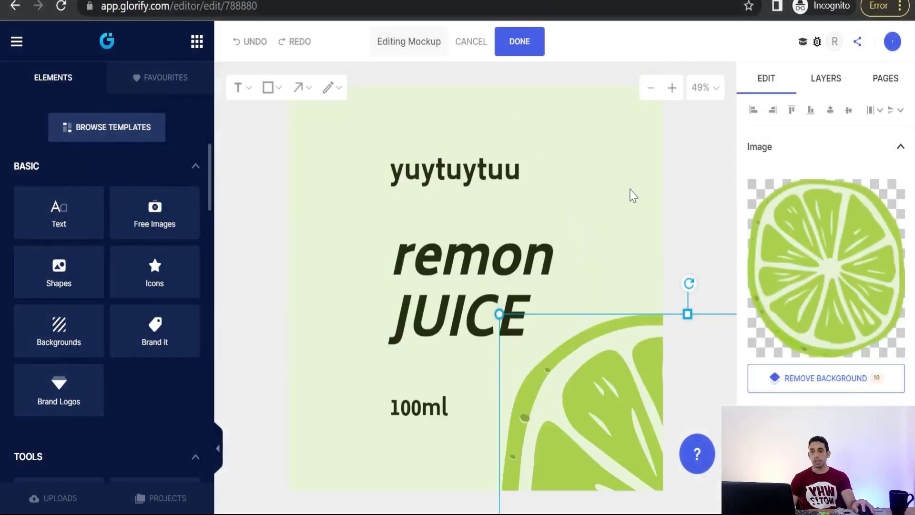
click(631, 195)
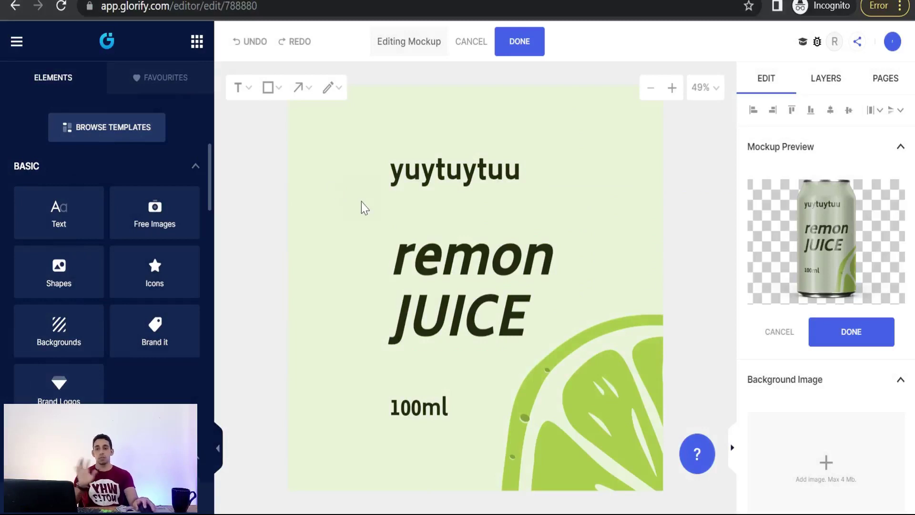
scroll(763, 341, down, 2)
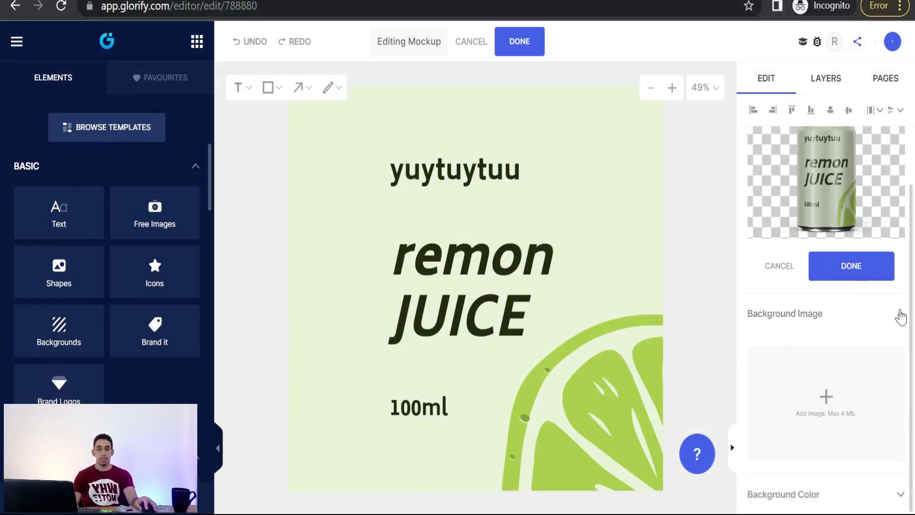
click(901, 318)
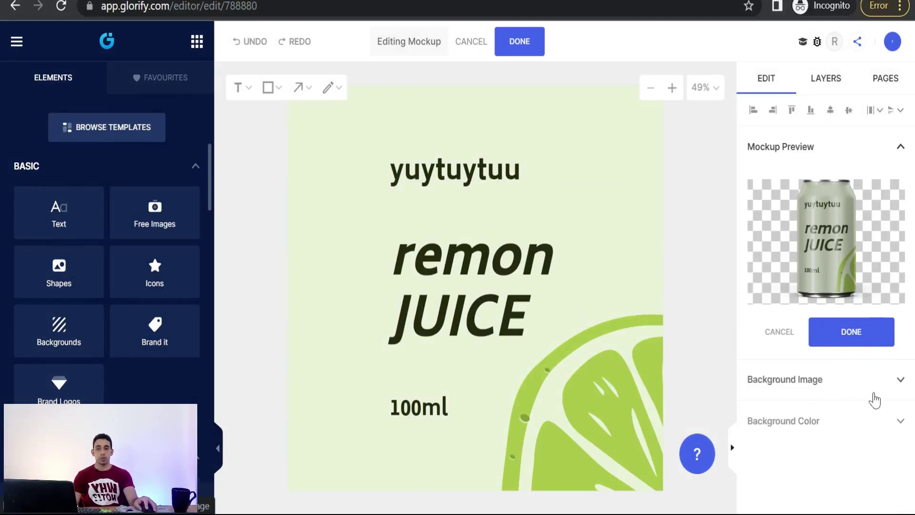
click(904, 387)
scroll(763, 406, down, 2)
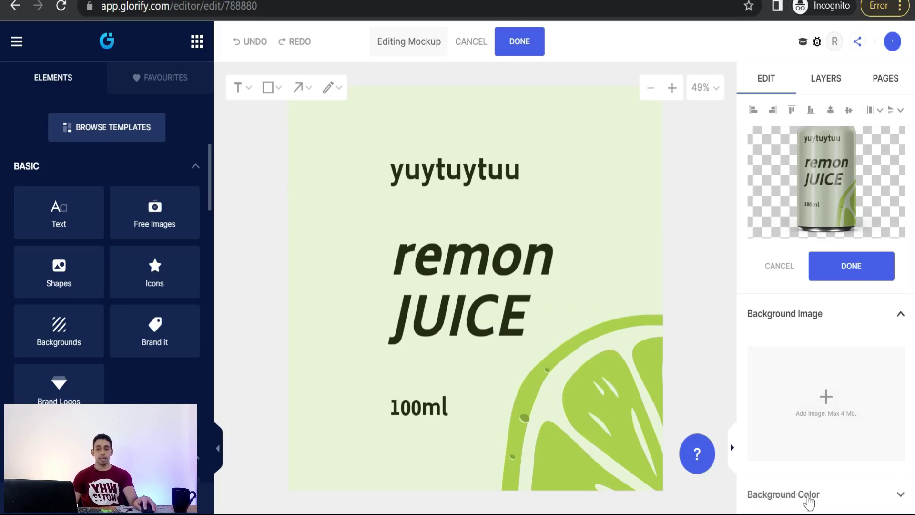
Step: Recolour the can label's background to orange #FF5000 and apply the label to the mockup
click(809, 498)
scroll(786, 429, down, 3)
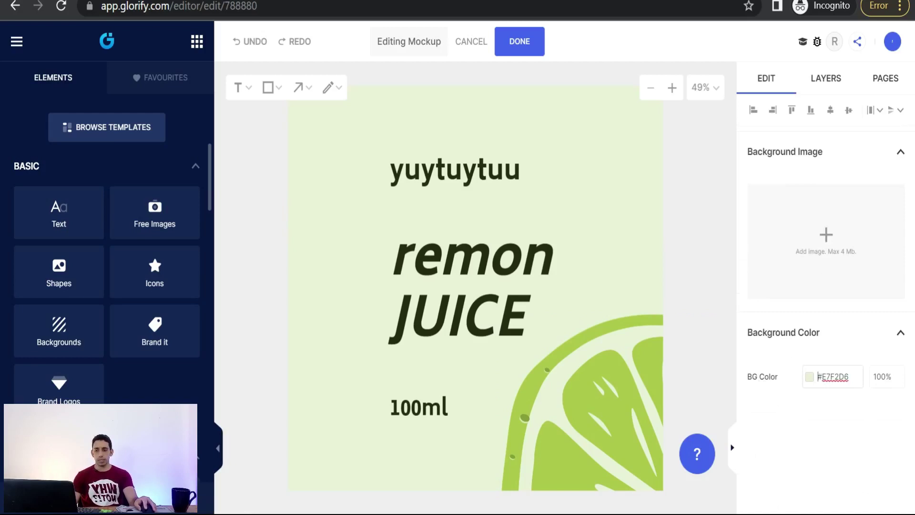
click(810, 377)
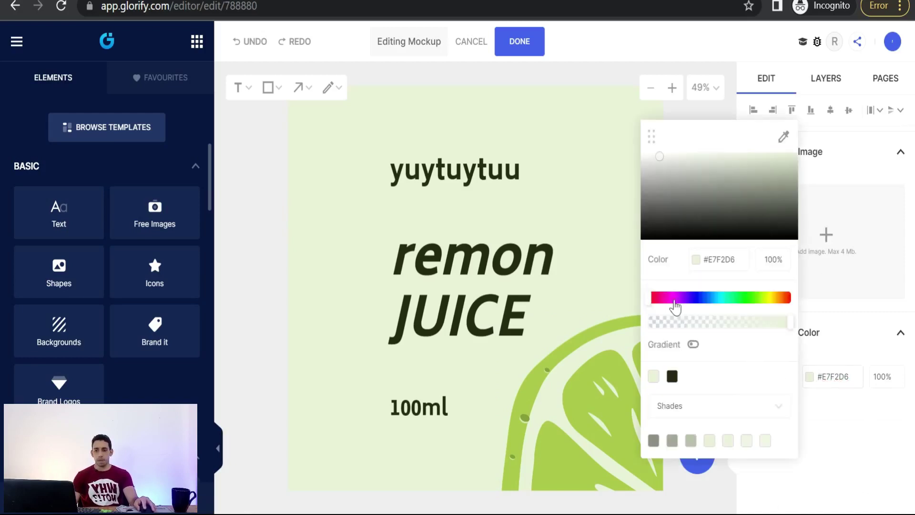
click(694, 300)
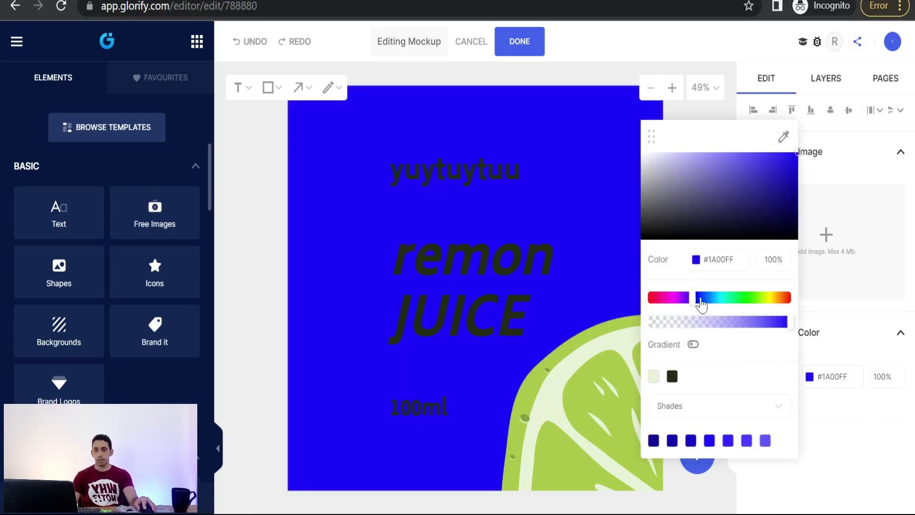
click(738, 300)
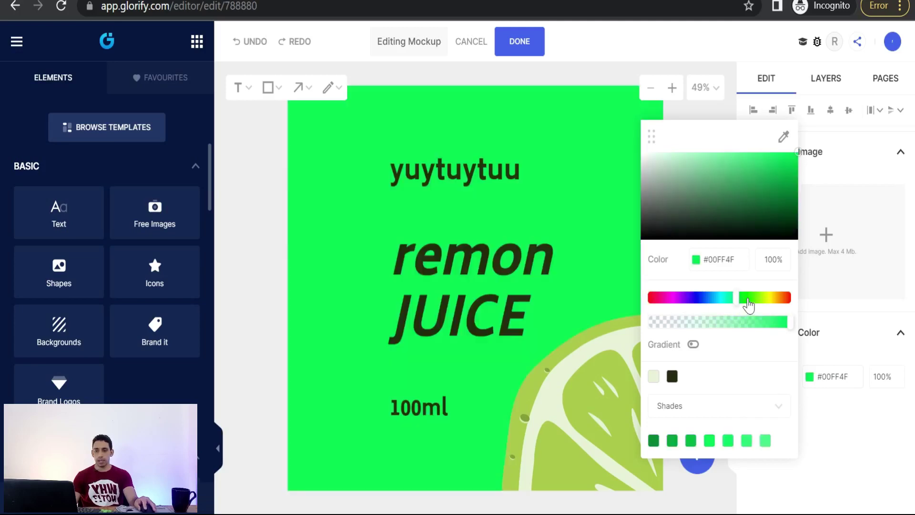
click(785, 299)
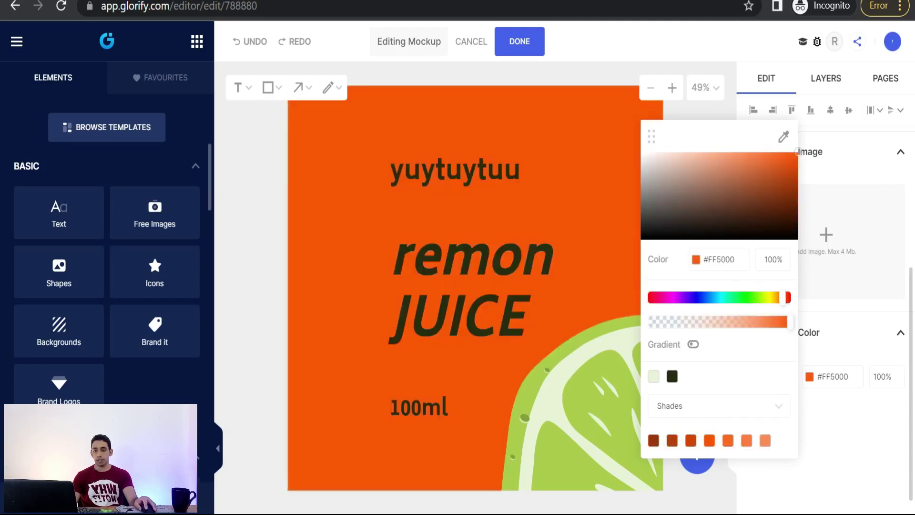
click(828, 428)
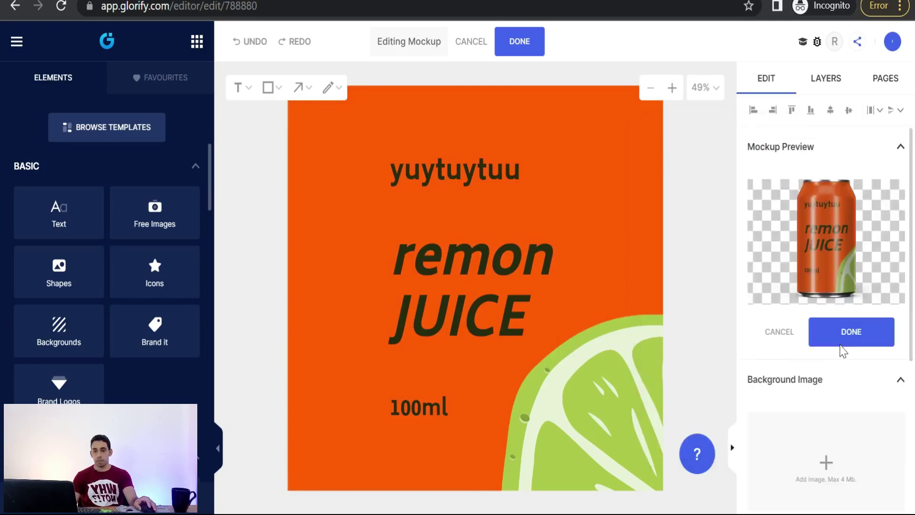
click(850, 337)
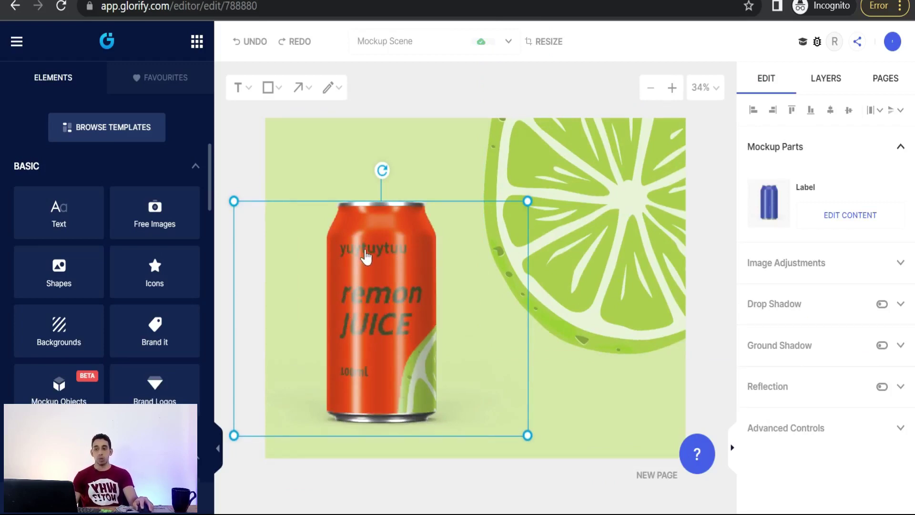
Step: Deselect the can to show the scene's Background Color settings
click(600, 415)
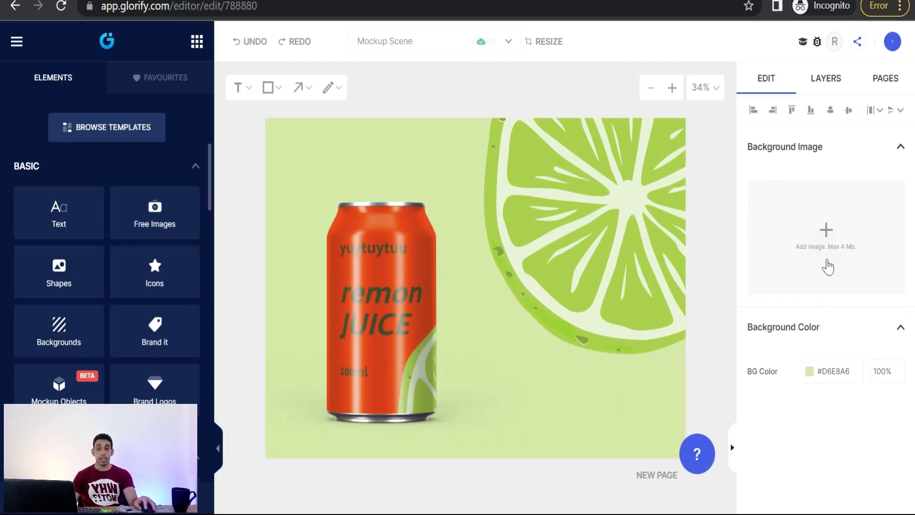
Step: Set the scene background colour to bright yellow #FBFF00 instead of pale green
click(810, 373)
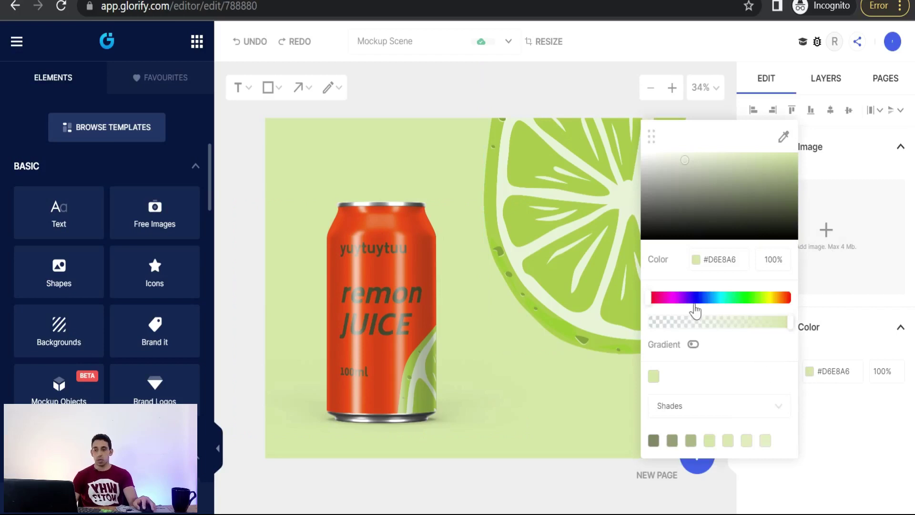
click(749, 301)
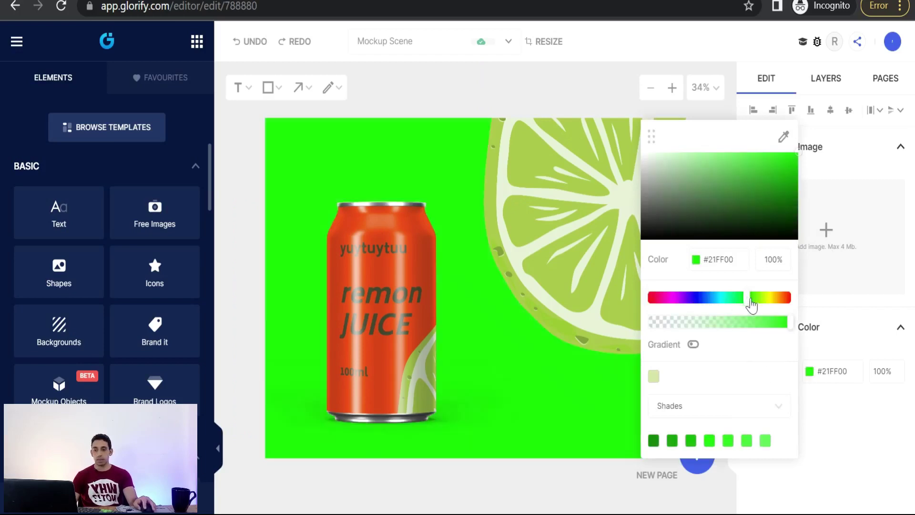
drag(752, 304, 771, 308)
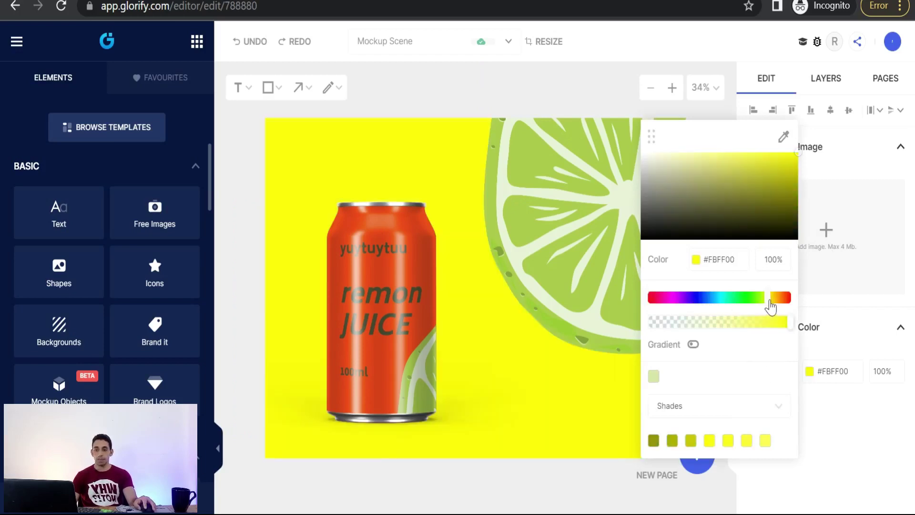
click(835, 430)
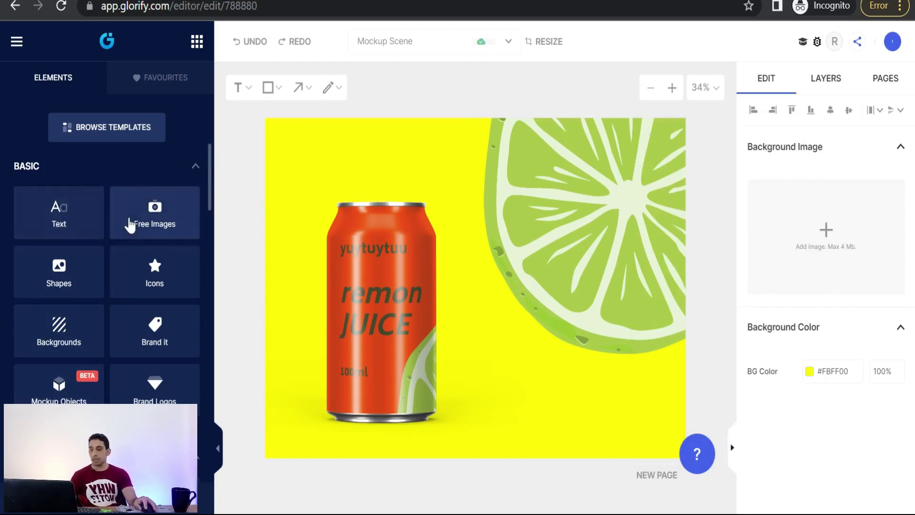
click(153, 228)
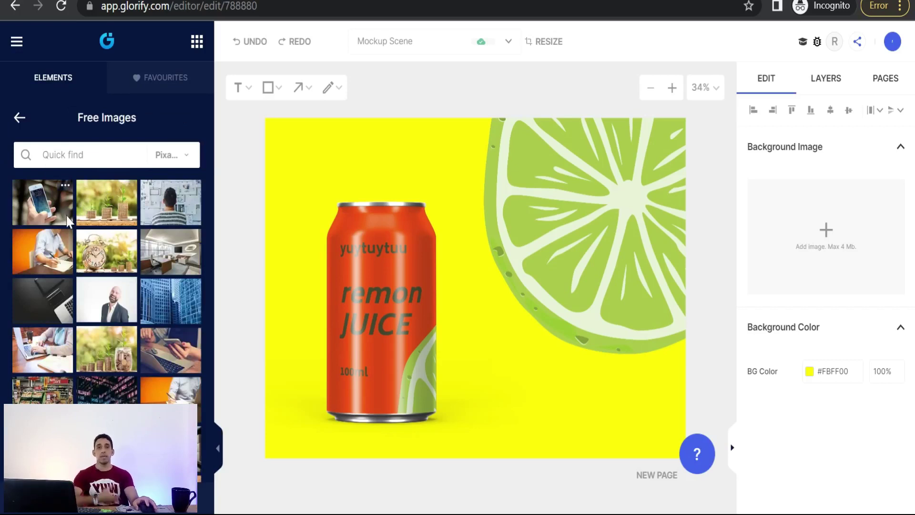
click(186, 155)
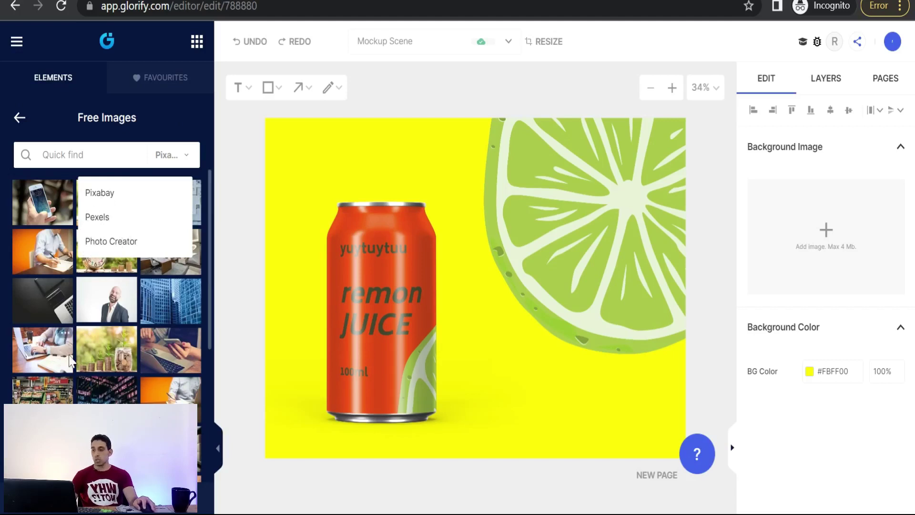
scroll(66, 377, down, 5)
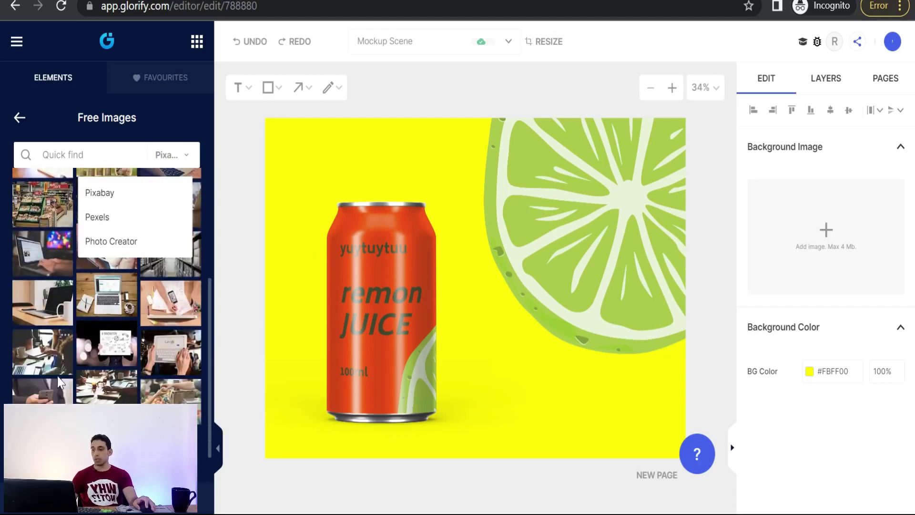
click(191, 117)
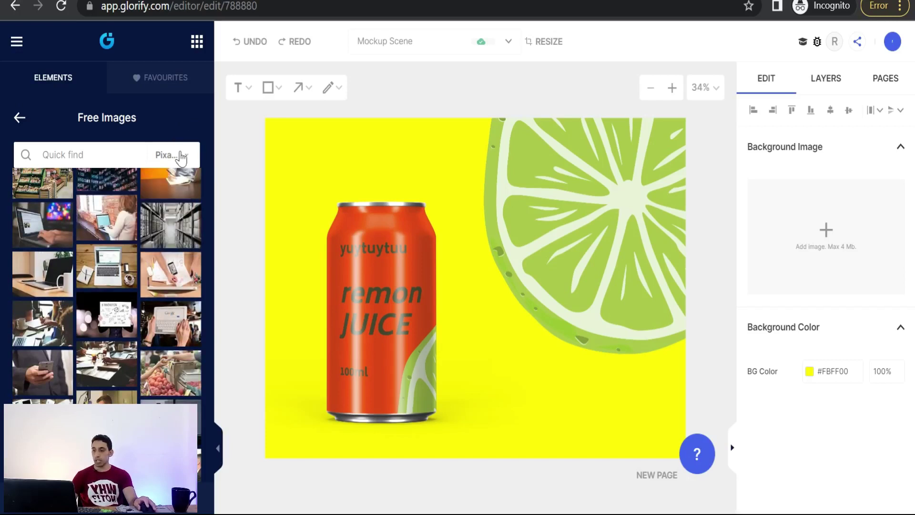
click(19, 118)
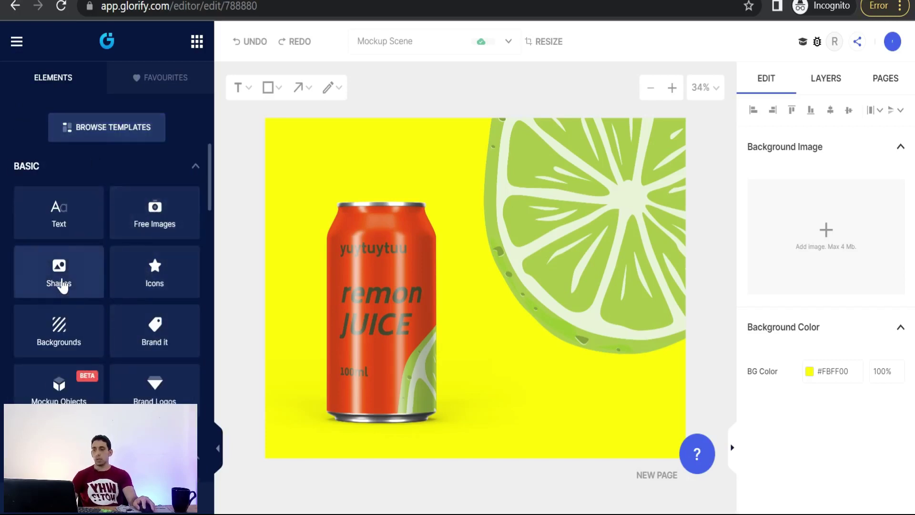
click(59, 282)
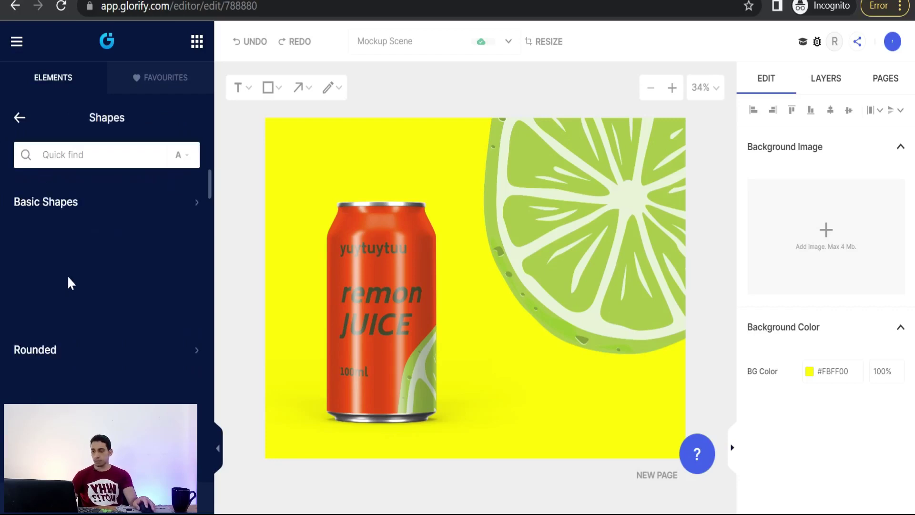
scroll(67, 297, down, 10)
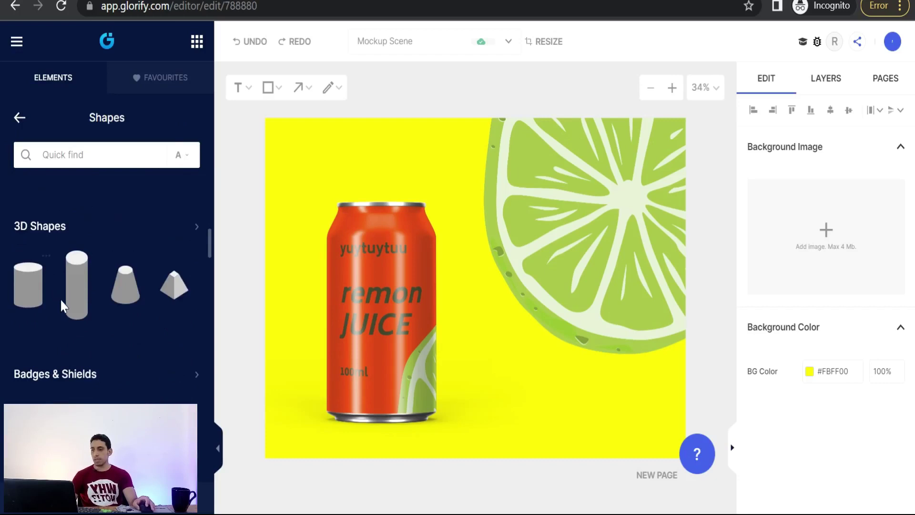
scroll(61, 298, down, 6)
scroll(64, 305, down, 10)
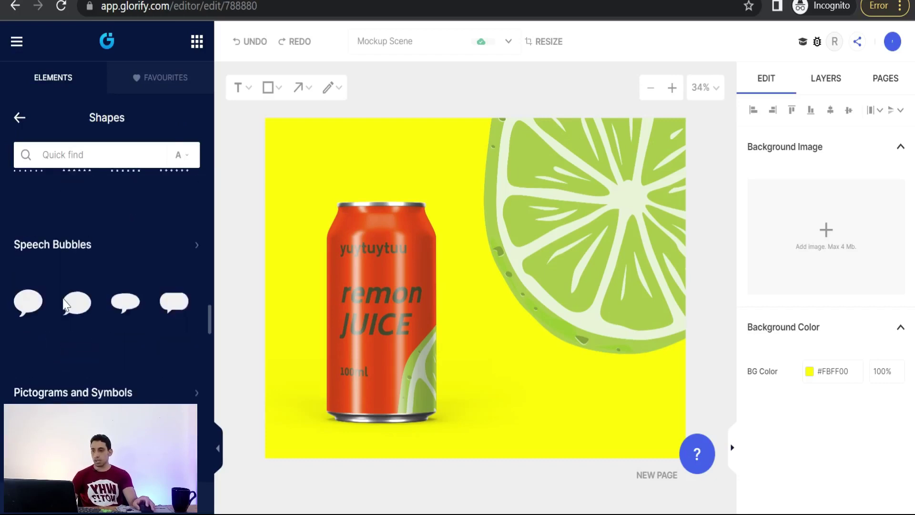
scroll(61, 300, down, 10)
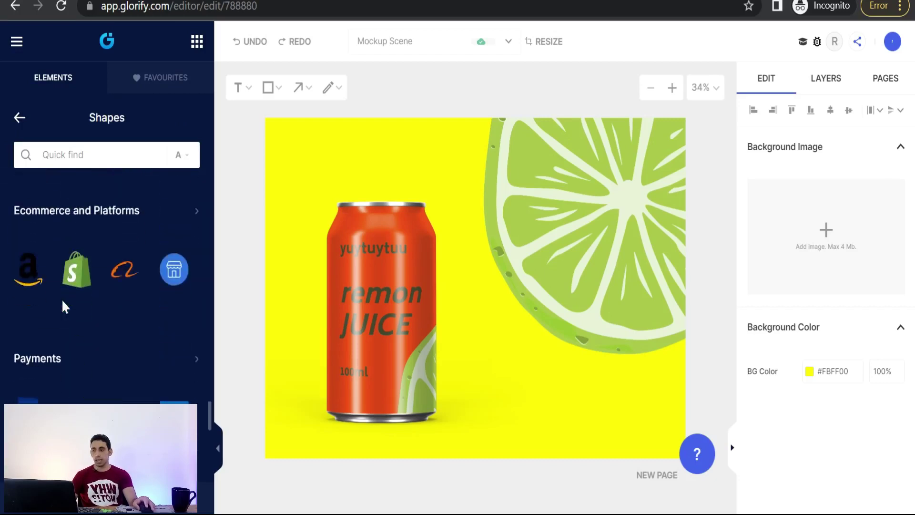
scroll(59, 293, up, 7)
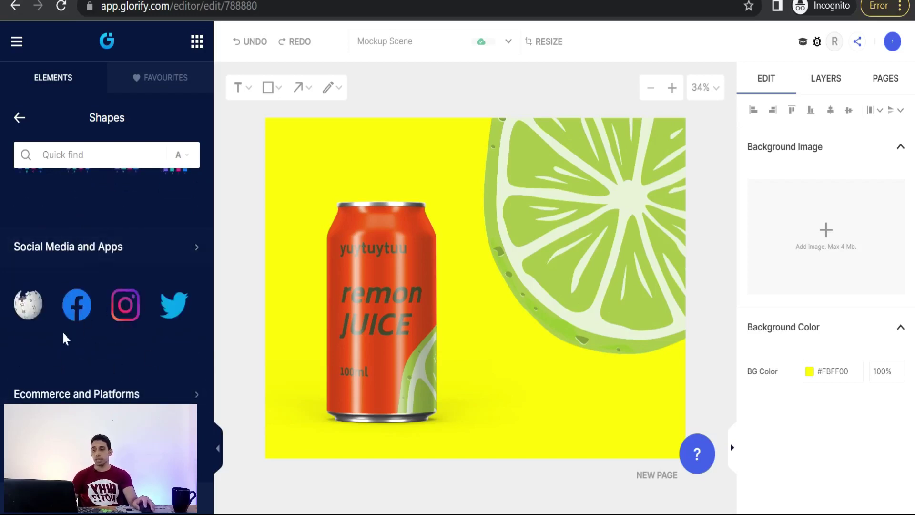
scroll(116, 341, down, 5)
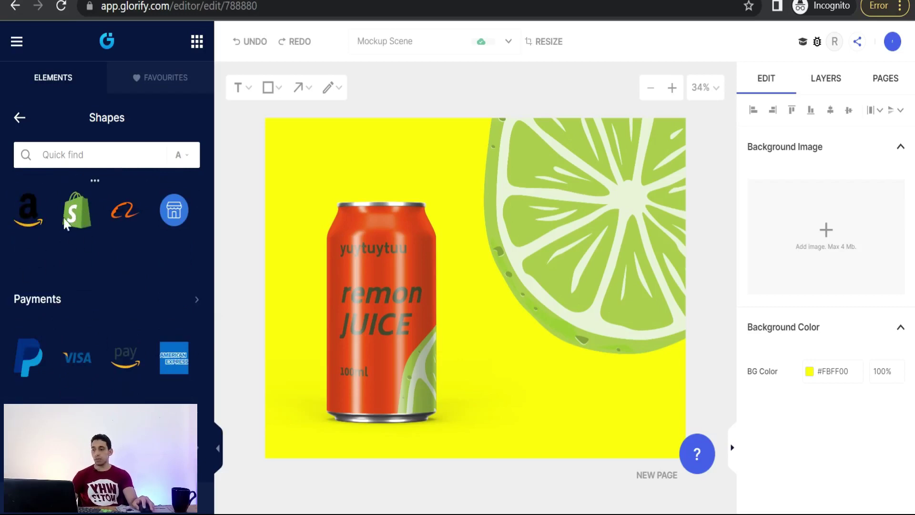
scroll(76, 302, down, 3)
scroll(49, 260, down, 5)
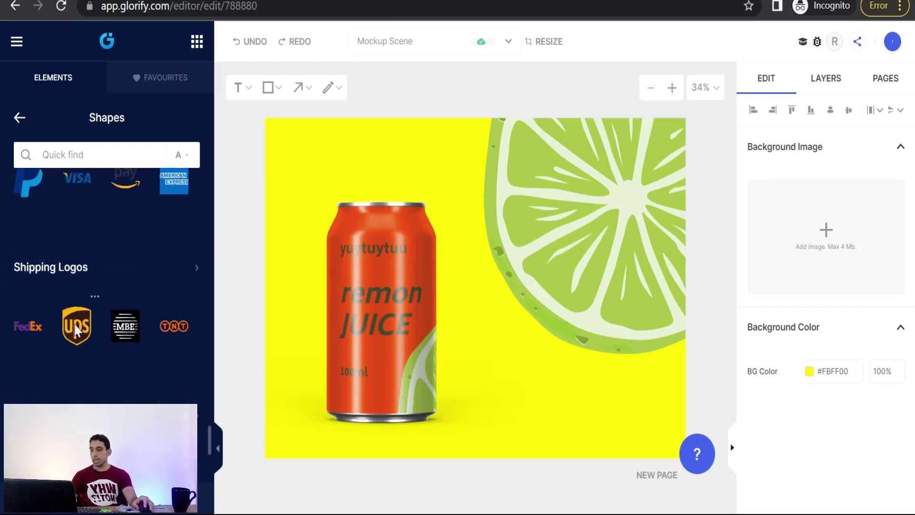
scroll(62, 334, up, 6)
scroll(56, 354, down, 3)
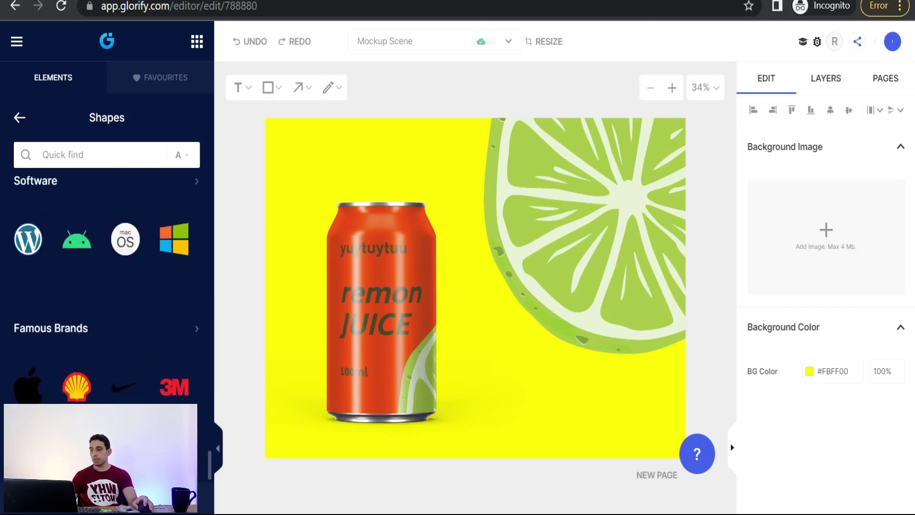
click(21, 120)
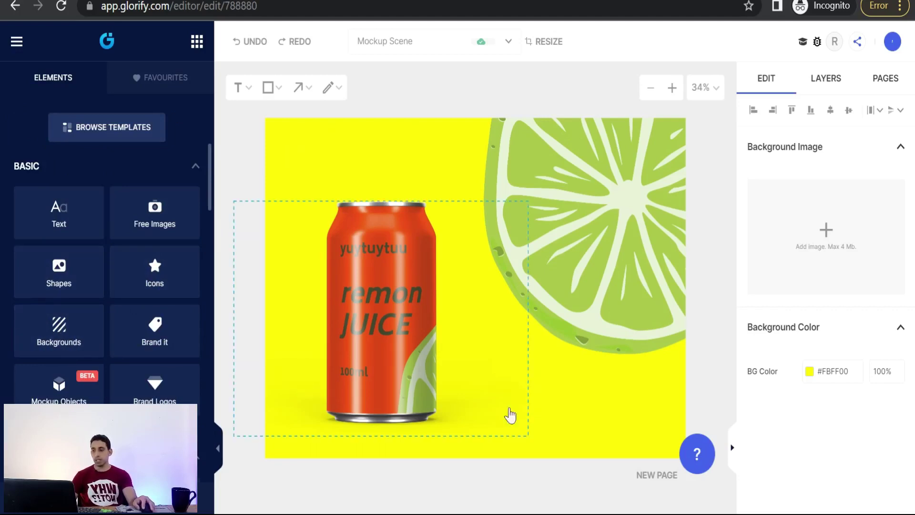
Step: Add a blue Buy Now button from the button designer to the design
scroll(67, 303, down, 3)
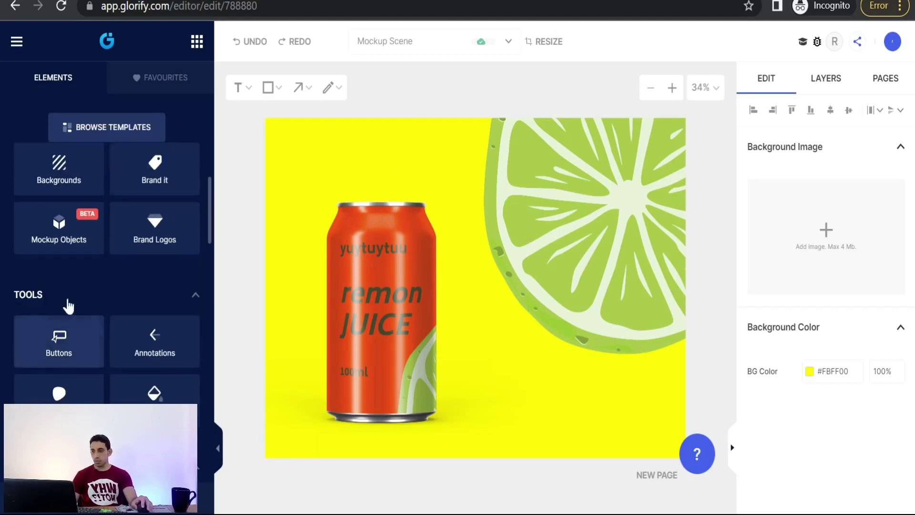
click(63, 354)
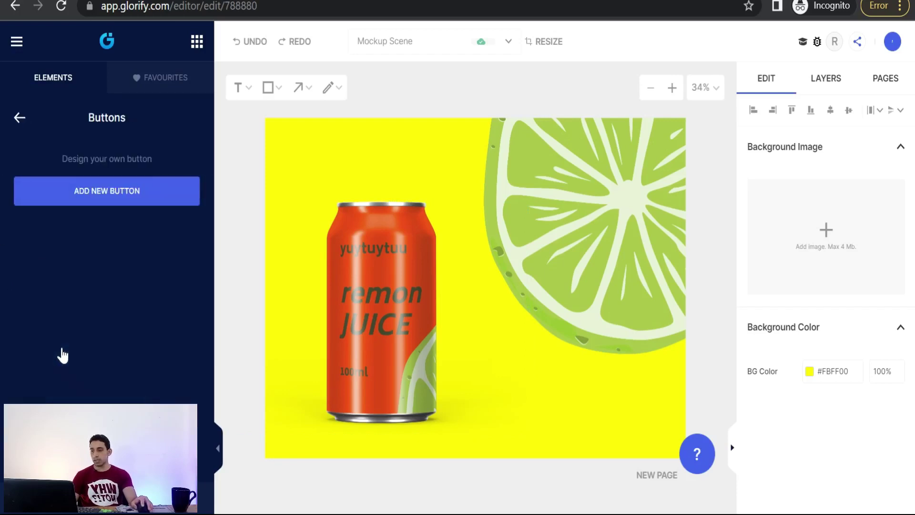
click(104, 199)
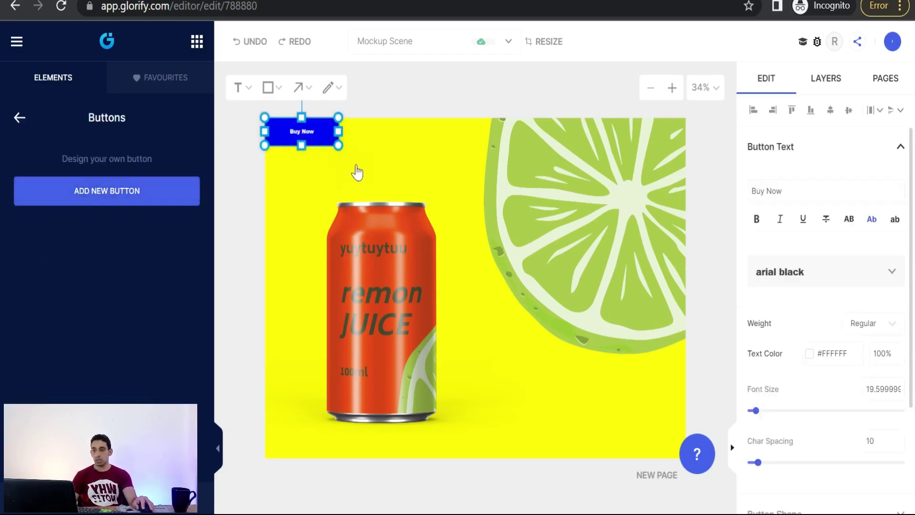
Step: Shift the Buy Now button right and down, away from the top-left corner
drag(332, 143, 372, 158)
click(298, 184)
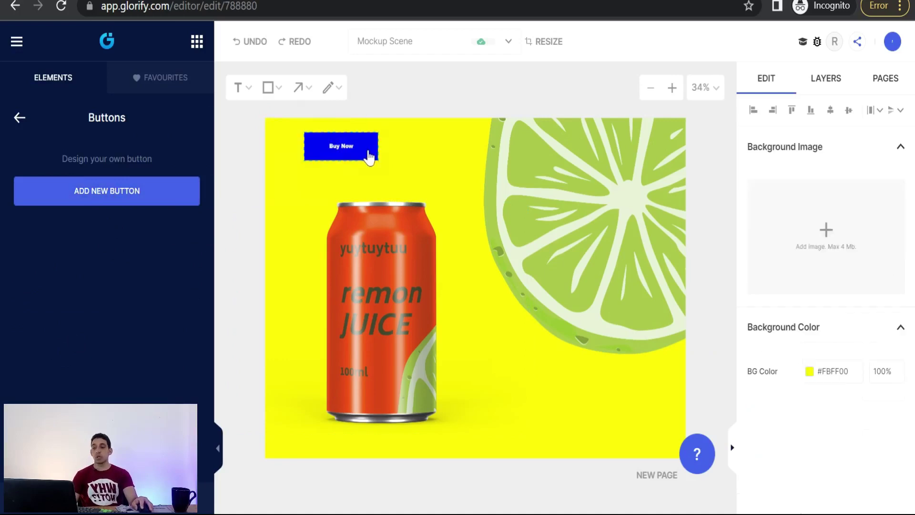
click(369, 156)
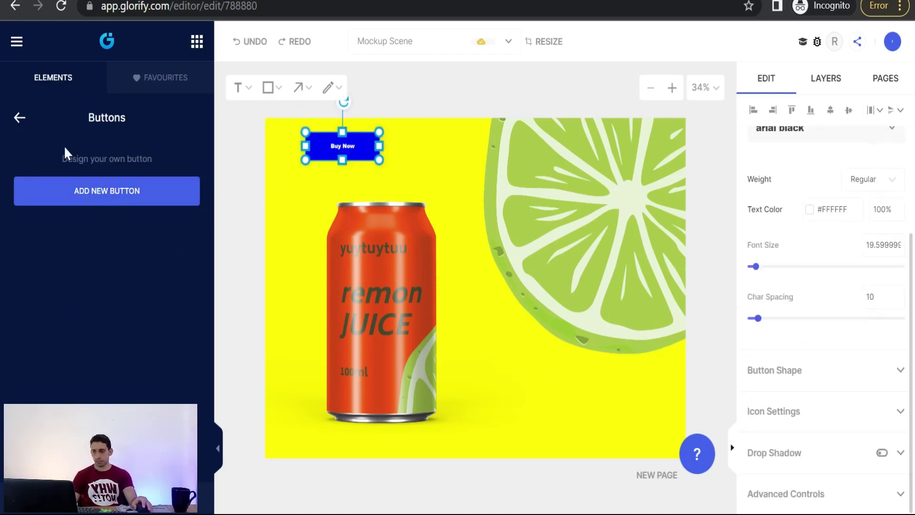
click(19, 120)
scroll(119, 317, down, 2)
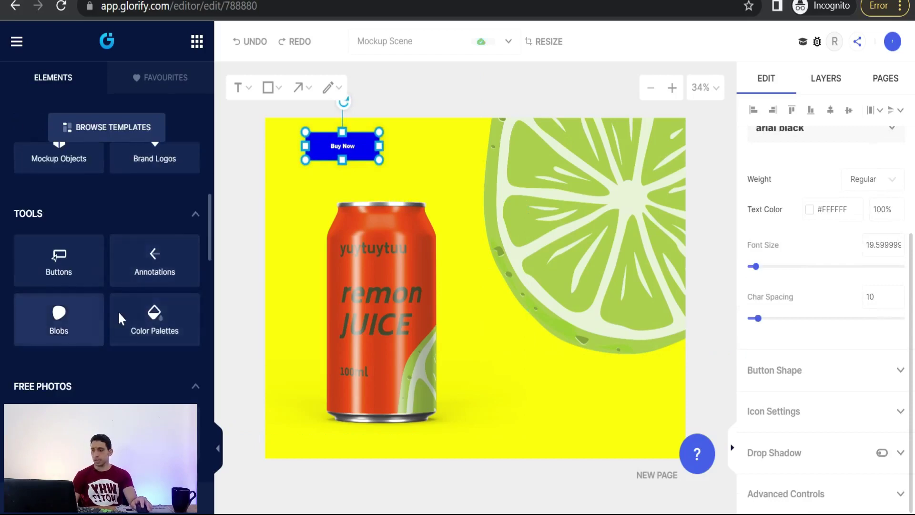
scroll(58, 334, down, 3)
scroll(21, 295, up, 2)
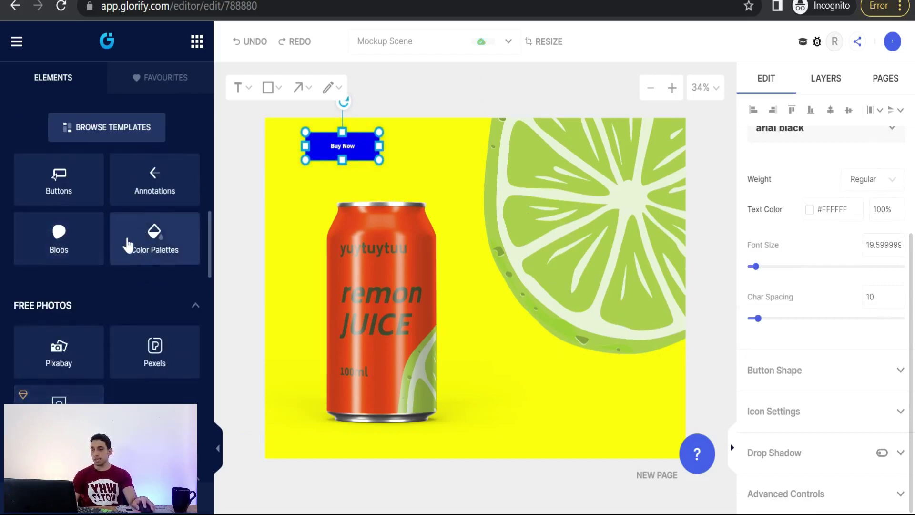
scroll(86, 324, down, 2)
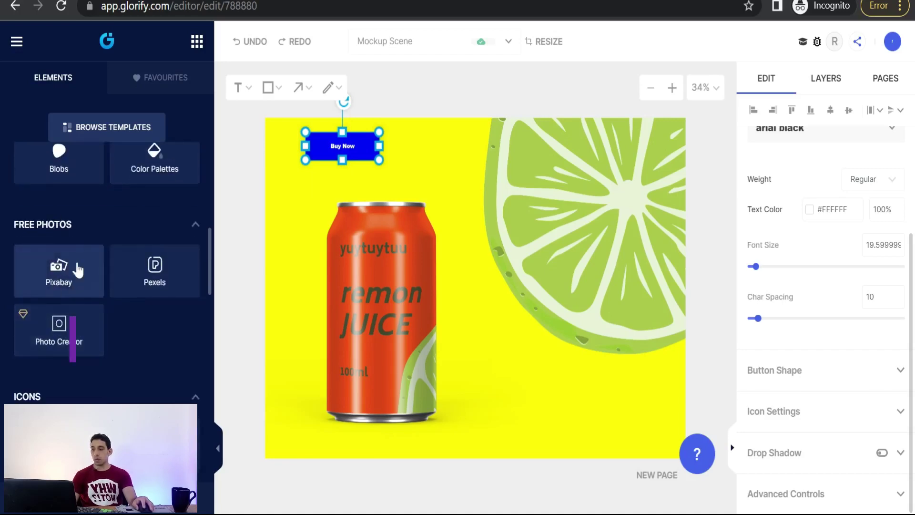
scroll(158, 267, down, 2)
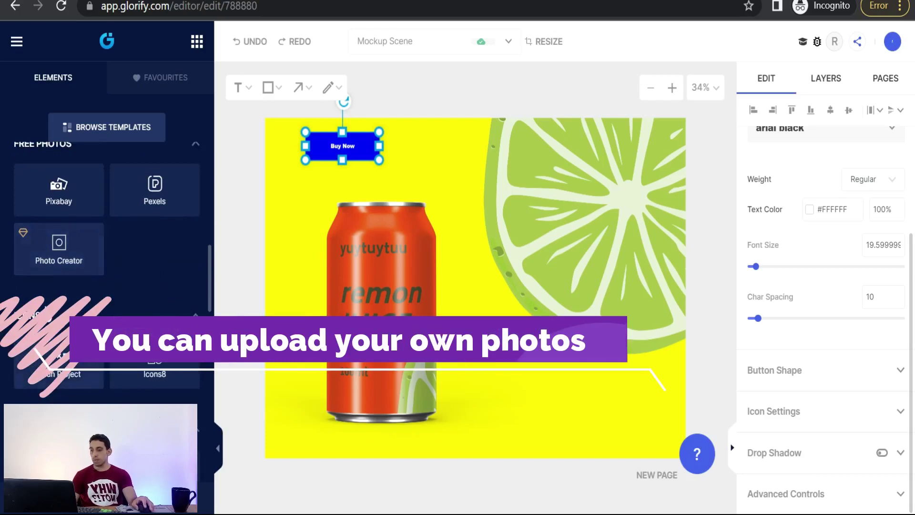
scroll(107, 238, down, 2)
scroll(107, 238, down, 4)
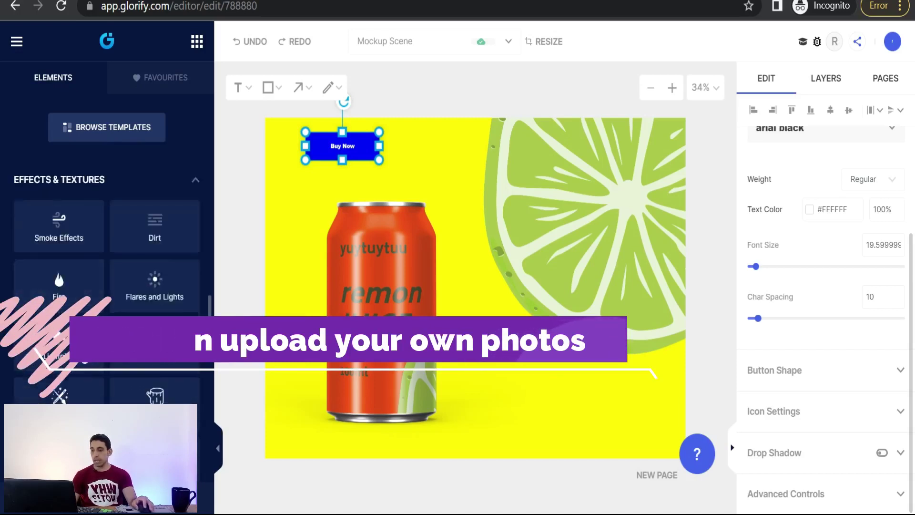
scroll(86, 328, down, 4)
scroll(78, 381, up, 3)
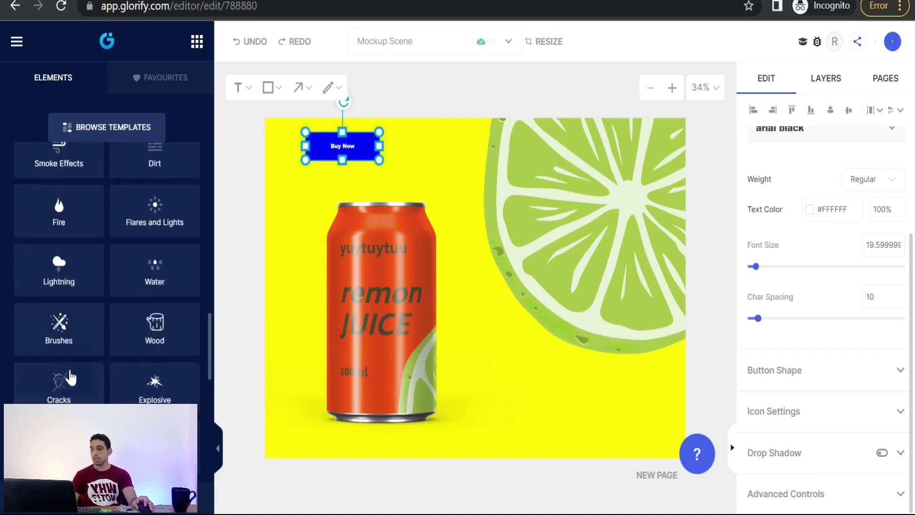
scroll(77, 320, up, 2)
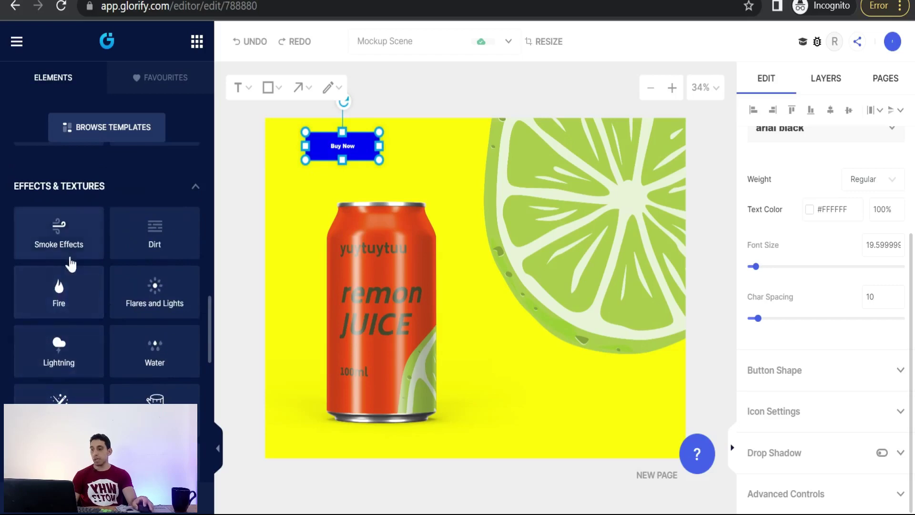
scroll(90, 331, down, 8)
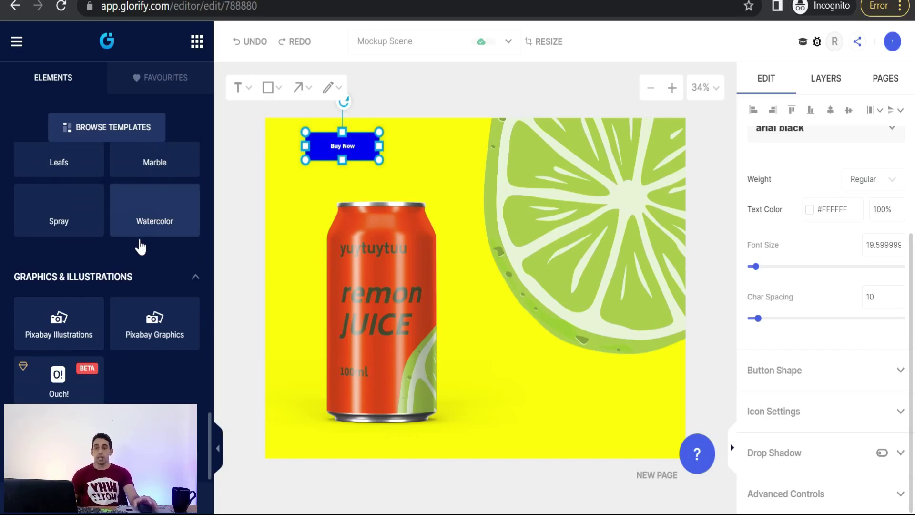
Step: Deselect the button and show the Pages panel with the Page 1 thumbnail
click(472, 205)
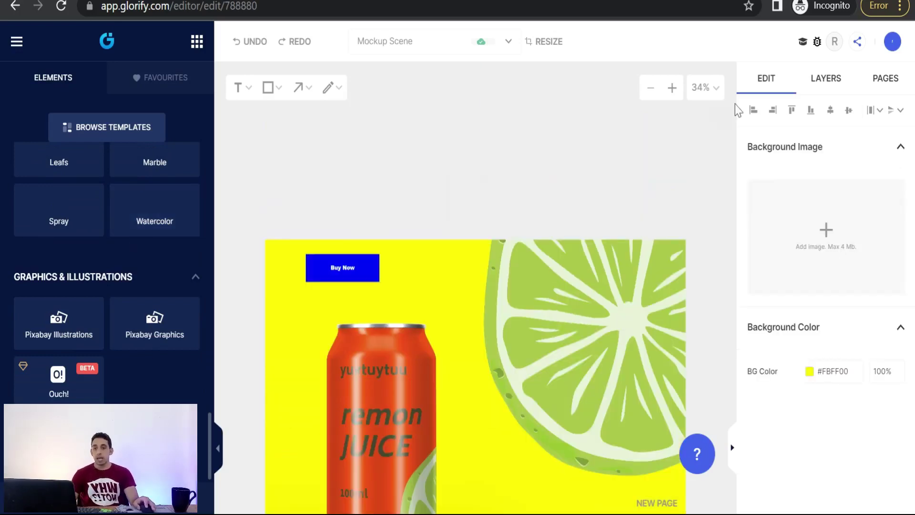
click(823, 89)
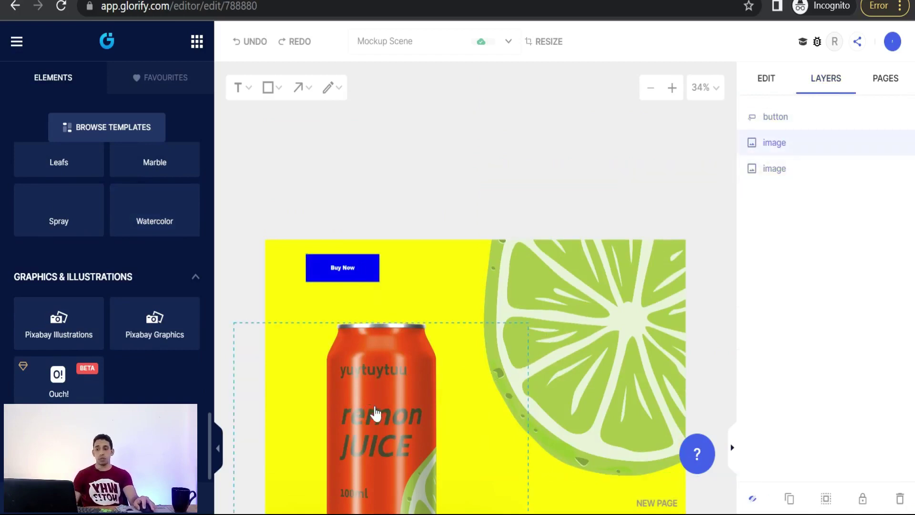
click(883, 88)
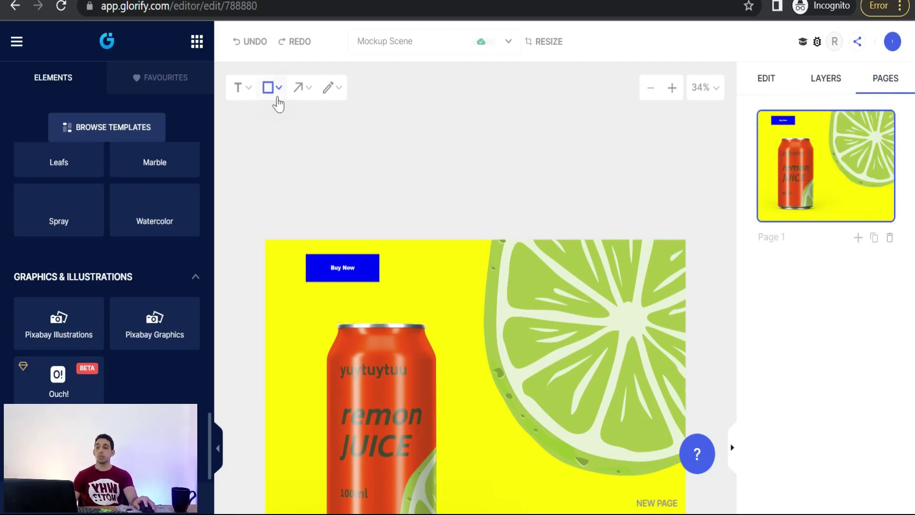
click(249, 89)
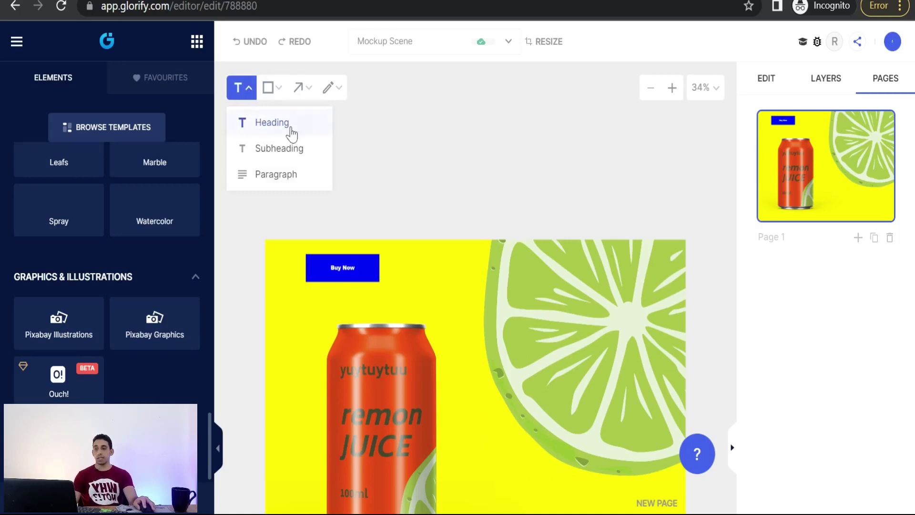
click(278, 92)
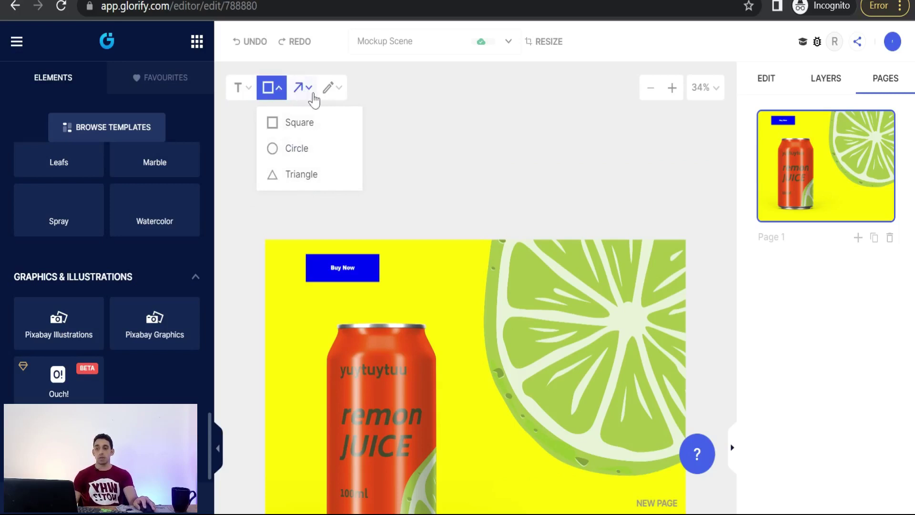
click(336, 92)
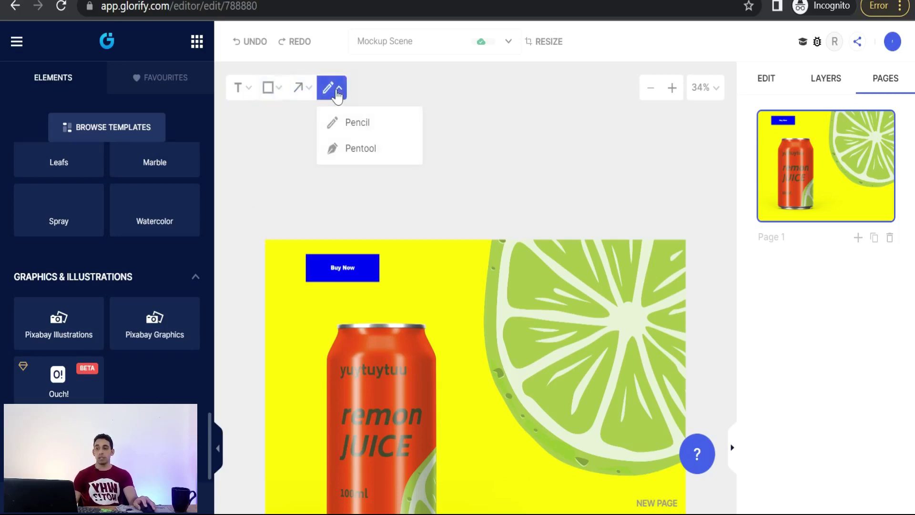
click(355, 123)
mouse_move(419, 251)
mouse_down()
mouse_move(454, 297)
mouse_move(447, 260)
mouse_up()
drag(453, 299, 462, 376)
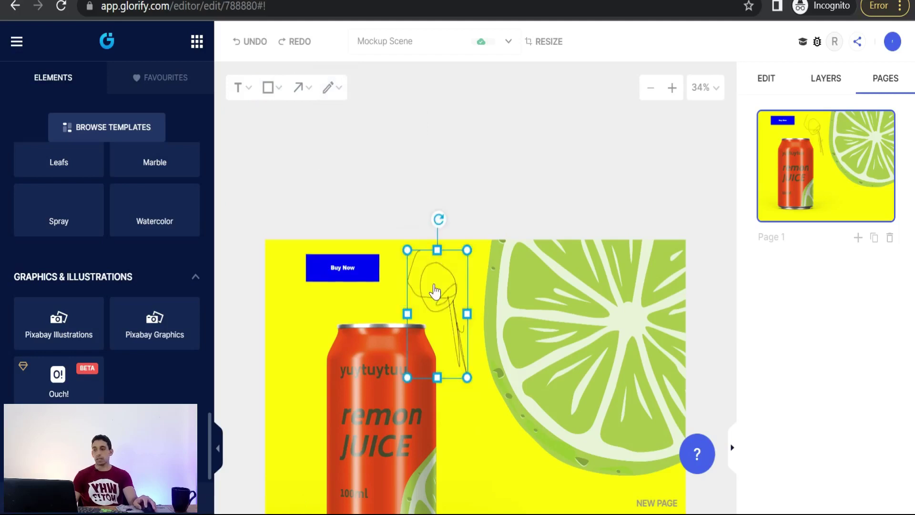
key(Delete)
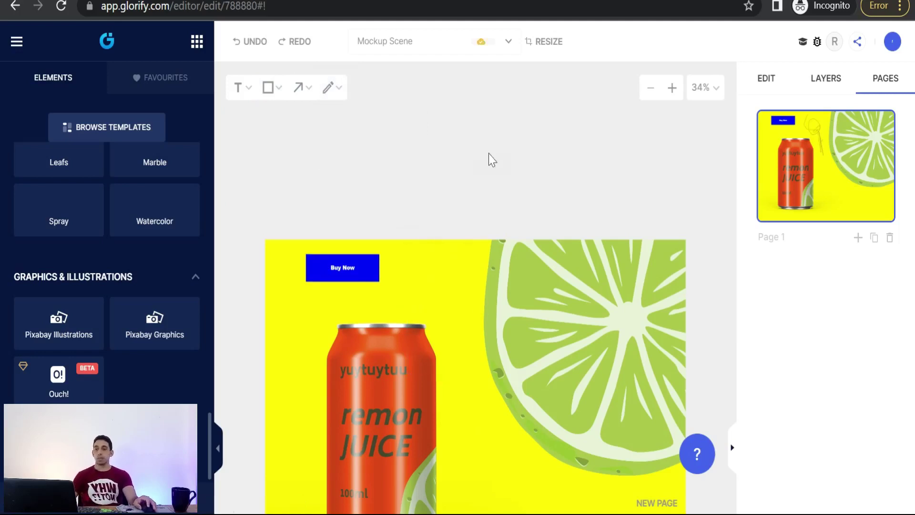
scroll(429, 143, down, 3)
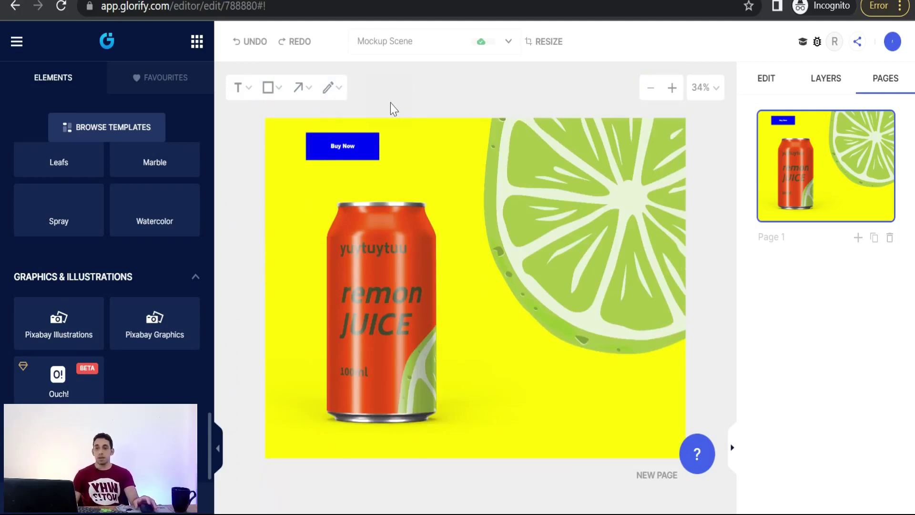
Step: Download the design as a PNG file at x1 size
click(893, 43)
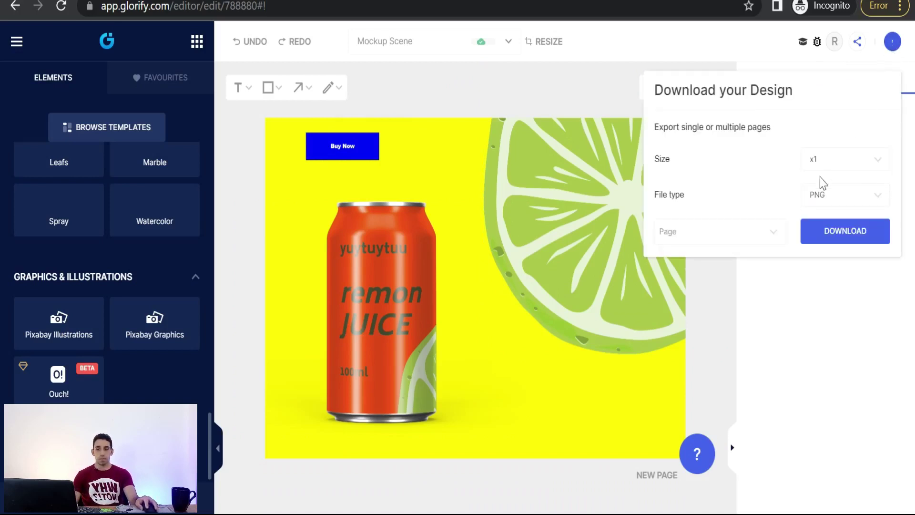
click(829, 200)
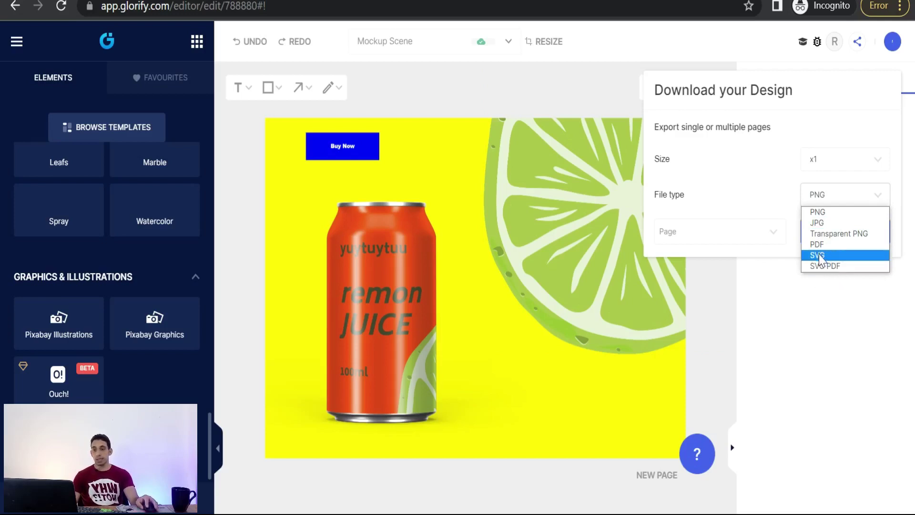
click(822, 214)
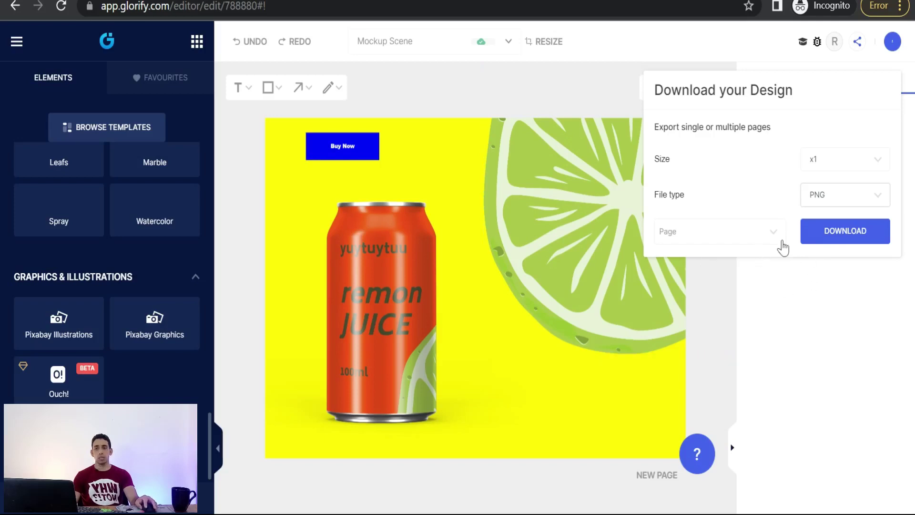
click(839, 237)
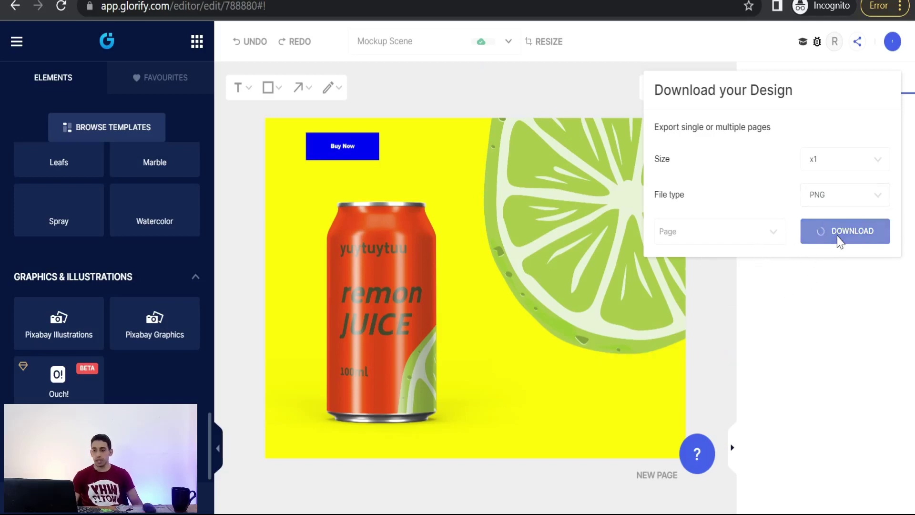